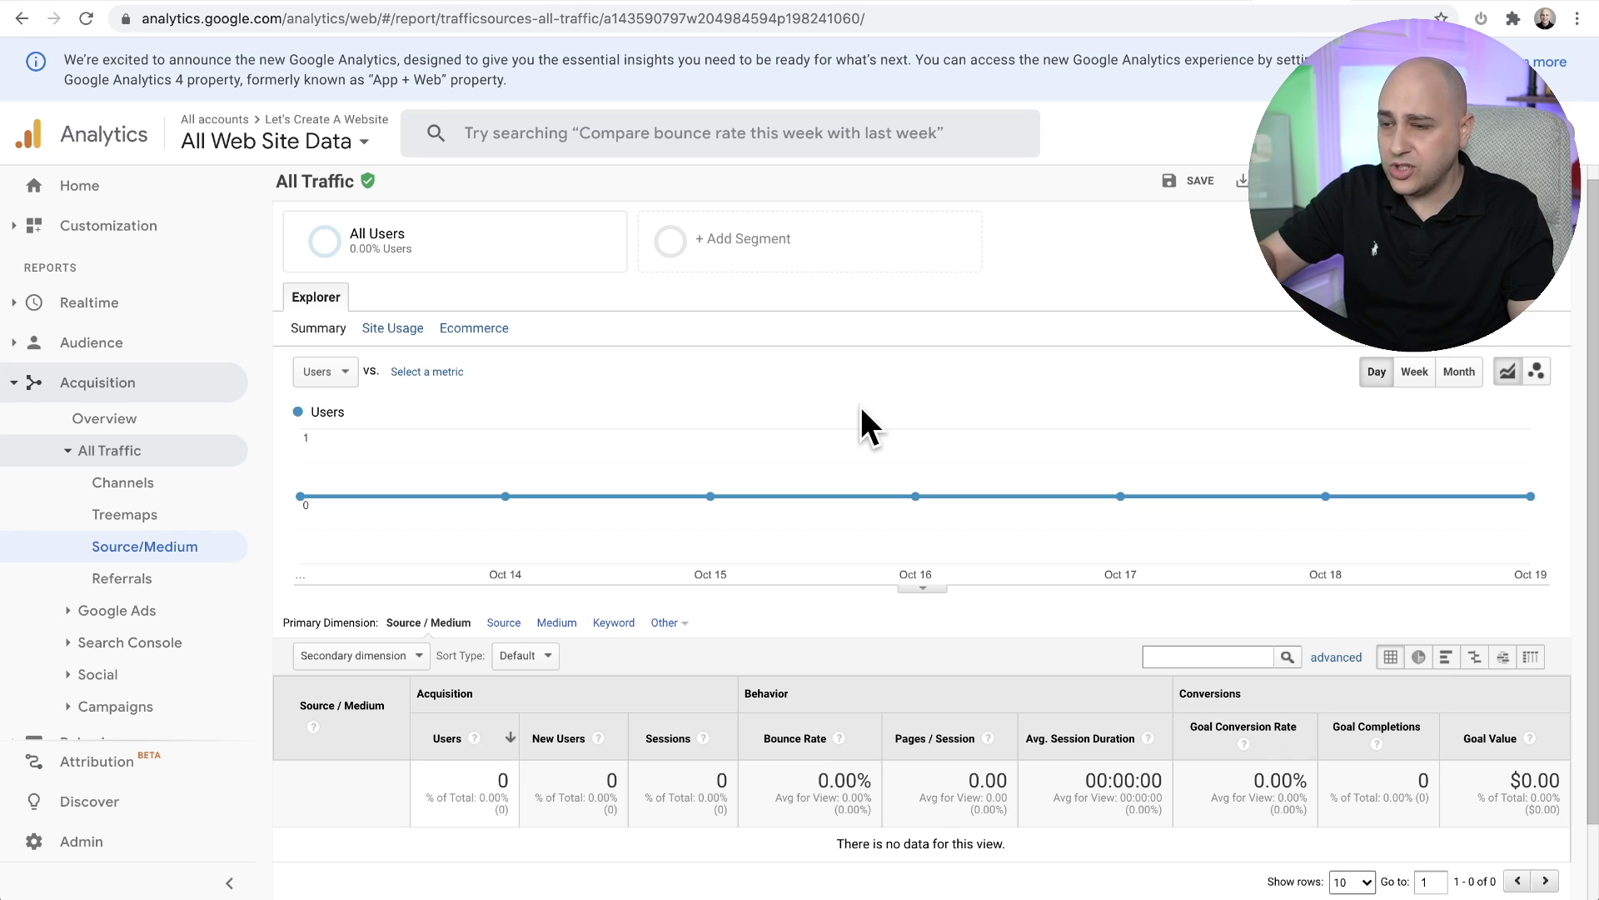
Go to Admin and open the Upgrade to GA4 page for the existing property
scroll(861, 407, up, 1)
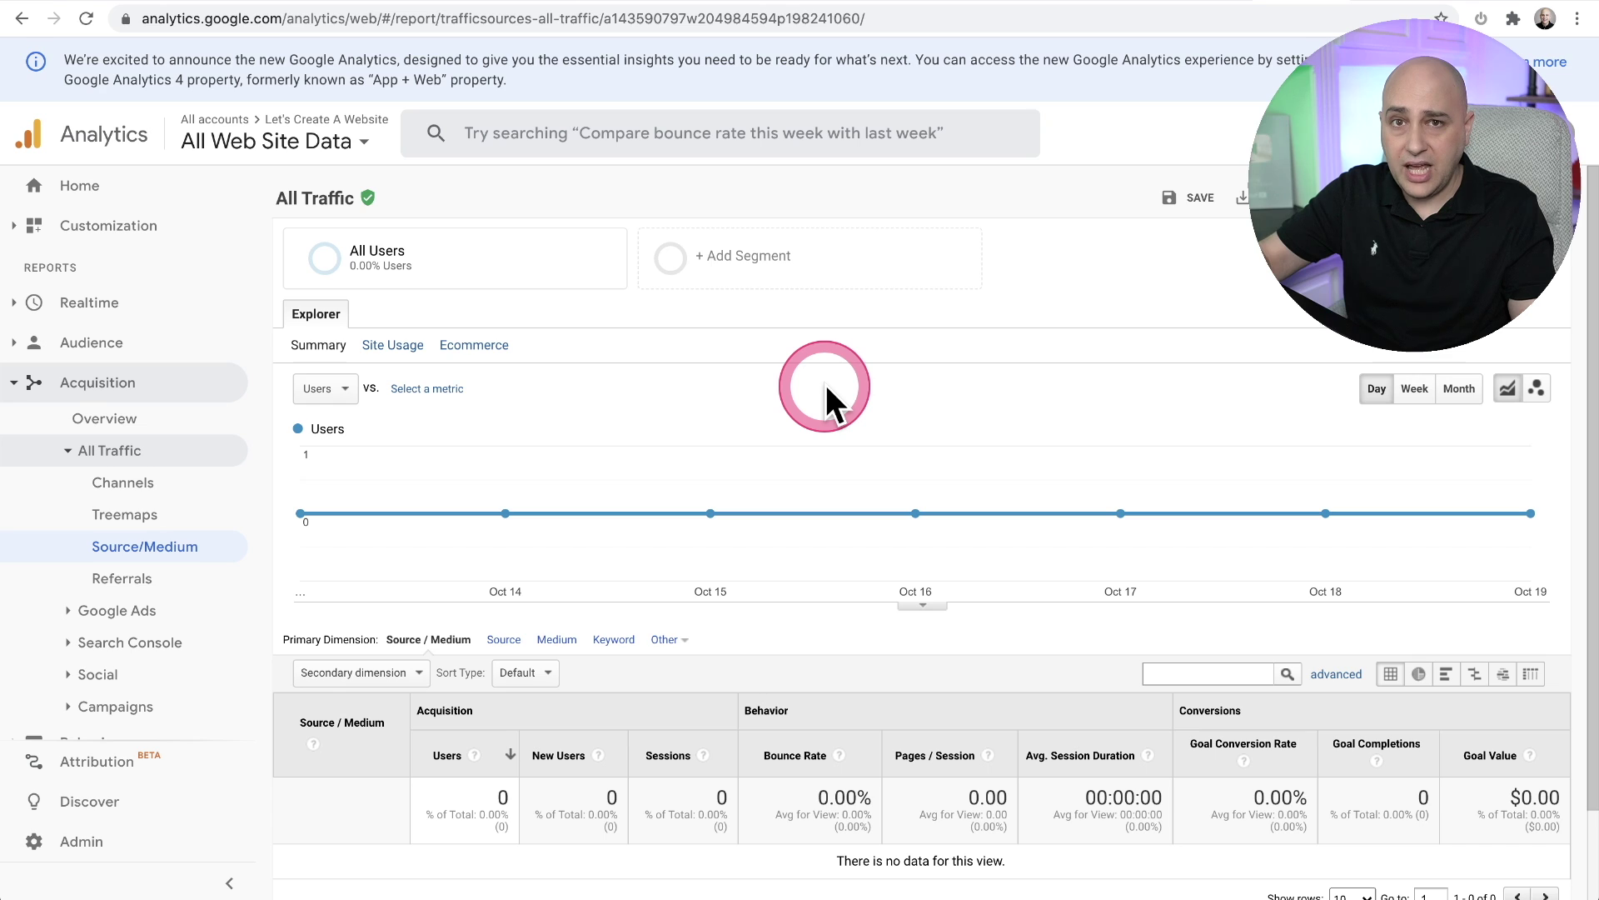
click(103, 841)
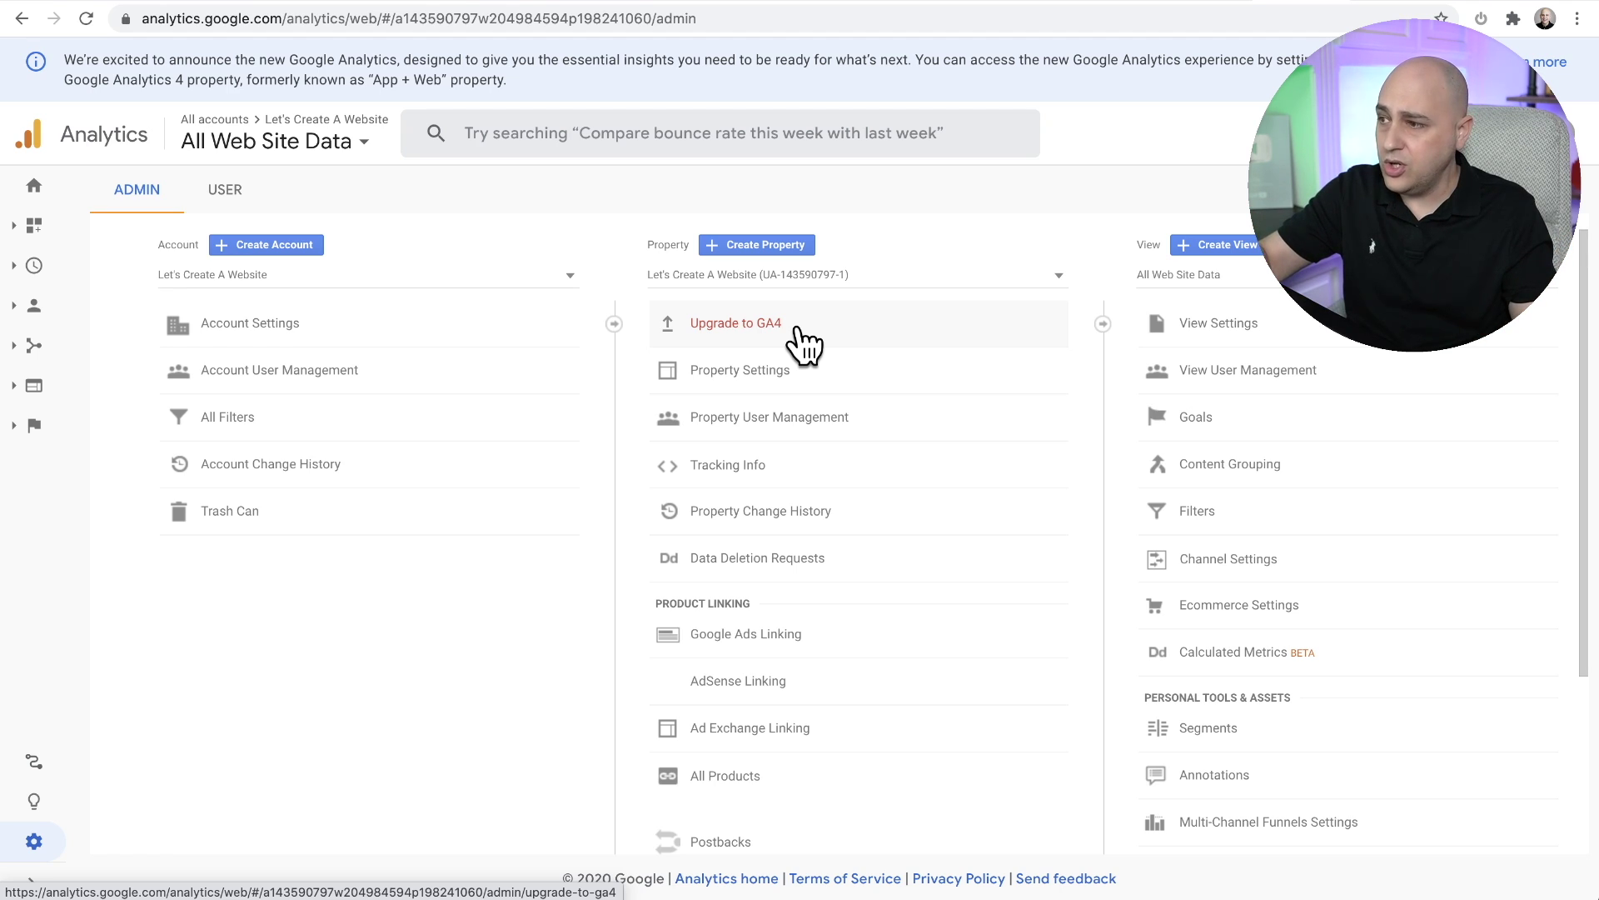
click(804, 343)
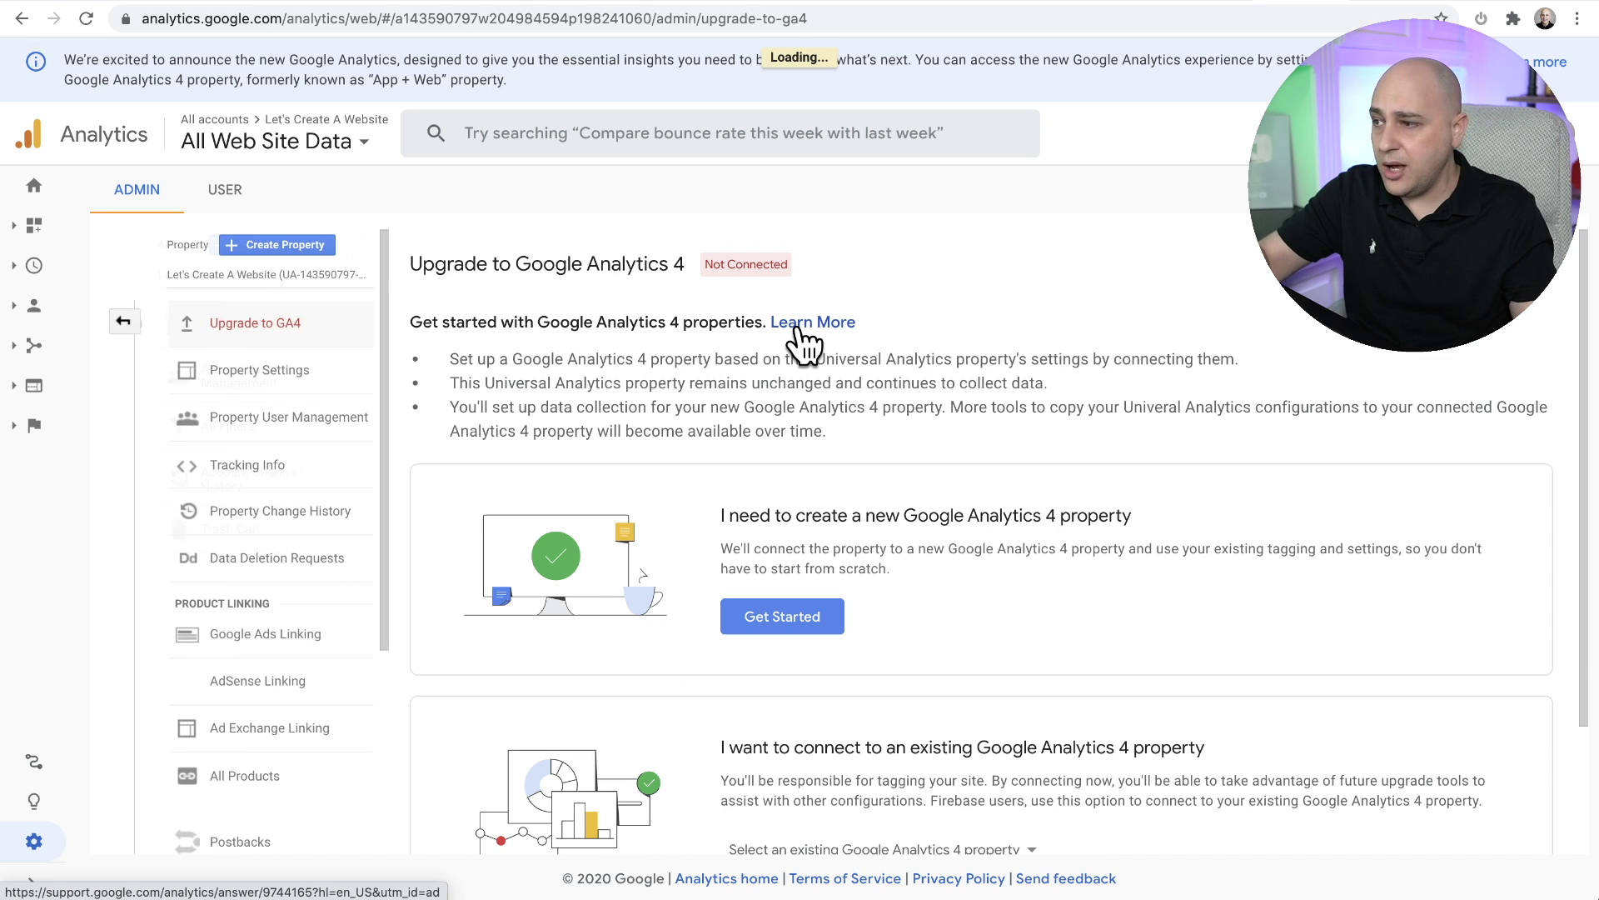
click(802, 342)
click(956, 424)
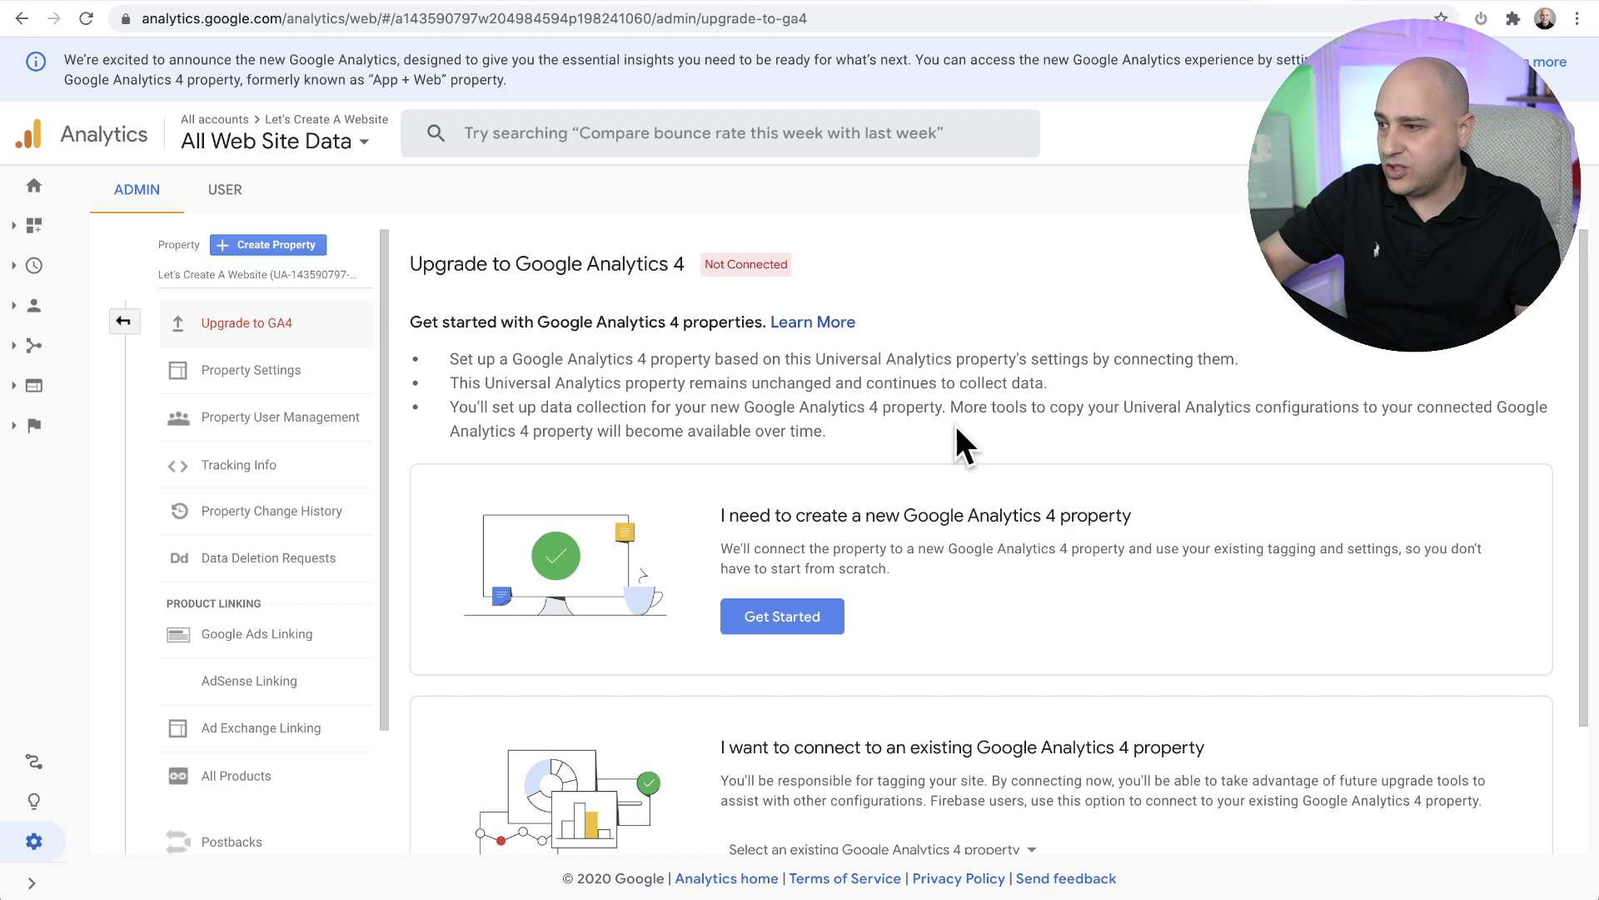
Create the new GA4 property and open its letscreateawebsite.com web stream details via Tag installation
click(782, 626)
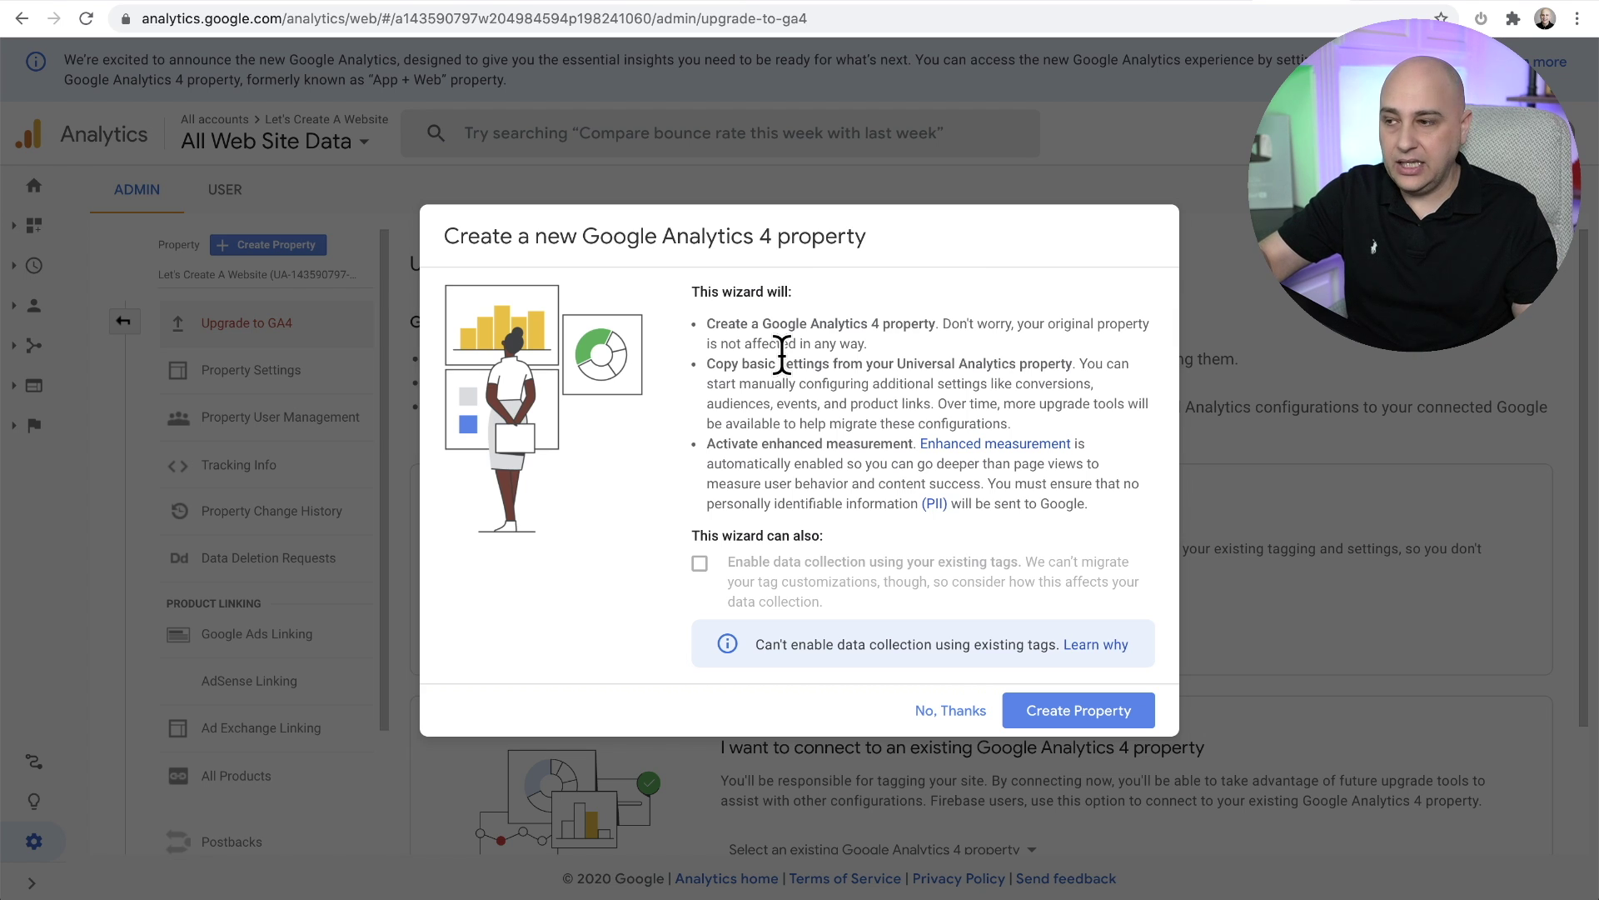
click(1054, 723)
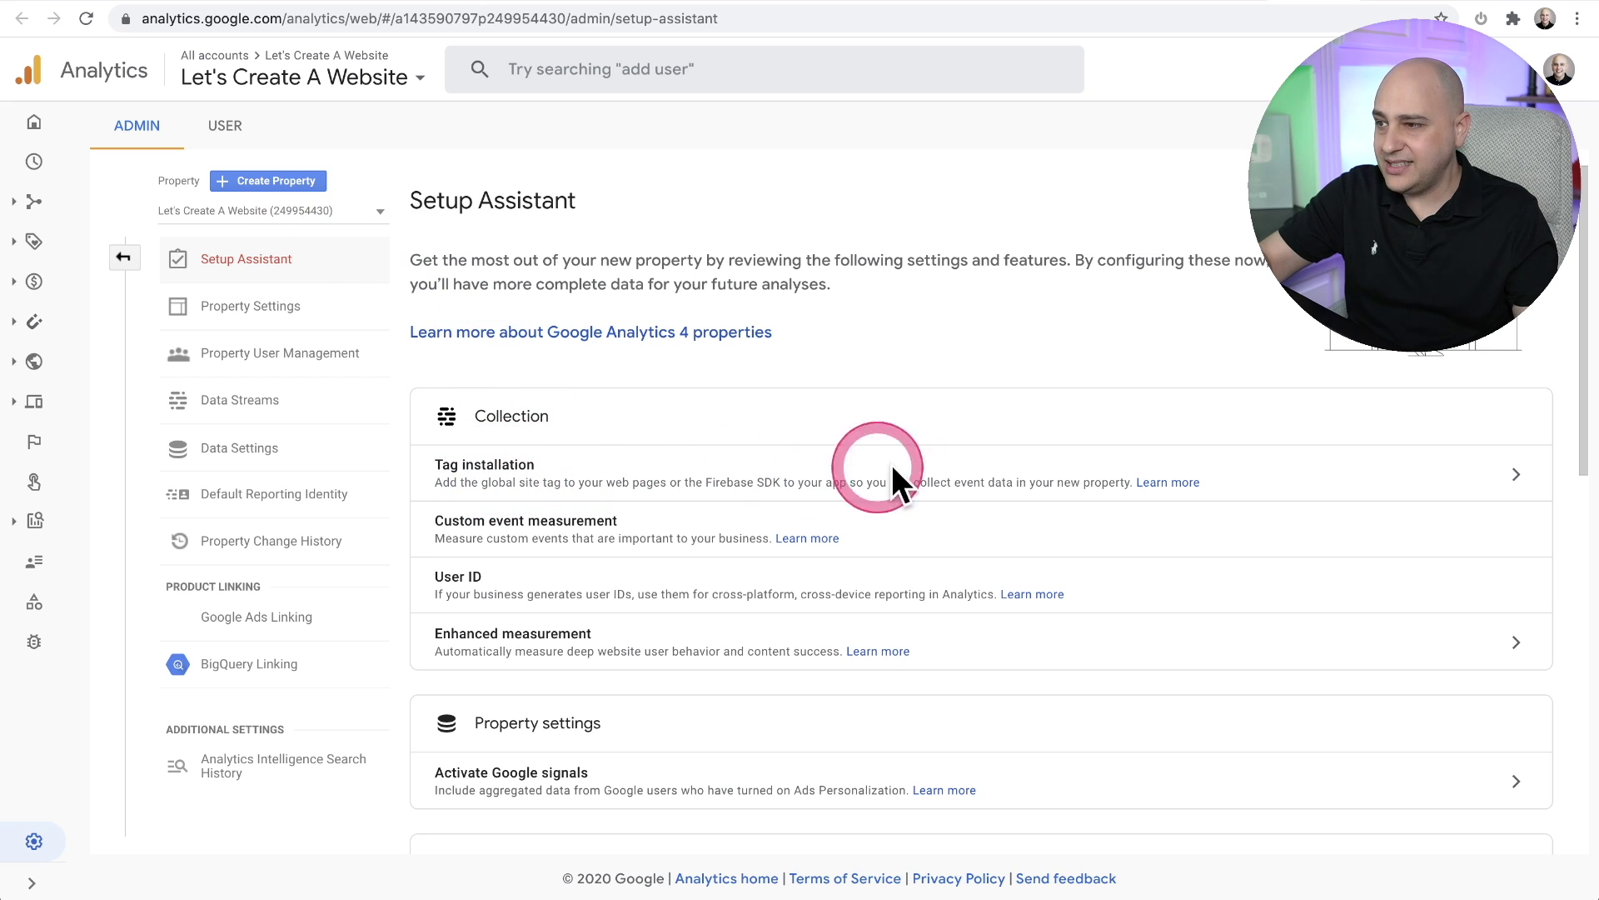
click(1484, 473)
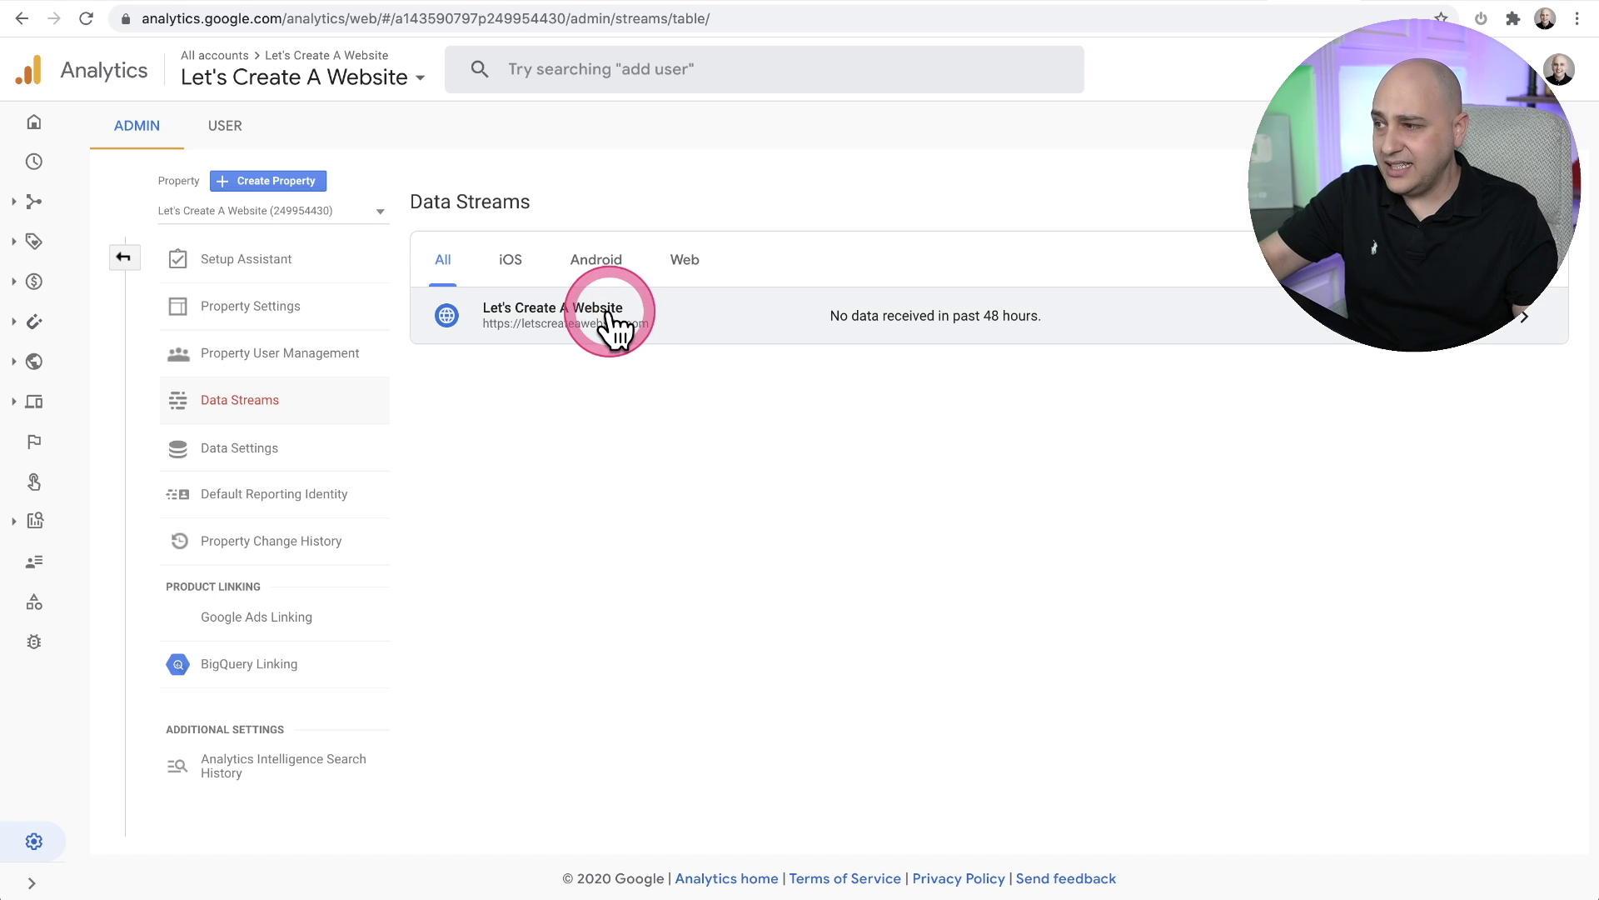
click(611, 311)
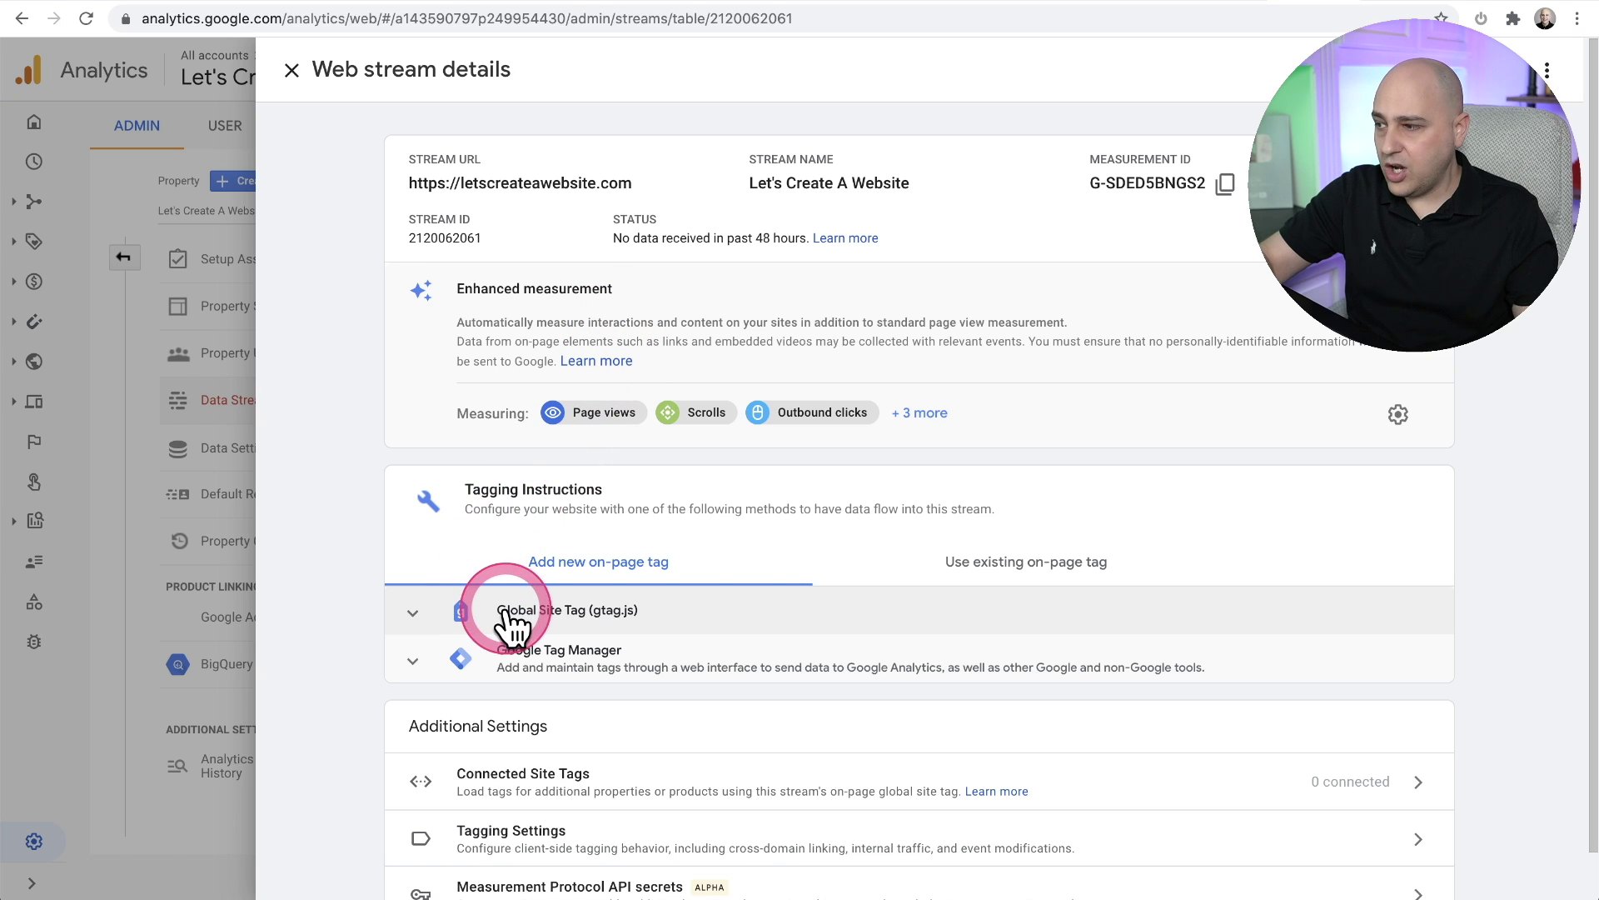
Expand Global Site Tag (gtag.js) and copy its code snippet
click(583, 626)
scroll(658, 517, down, 4)
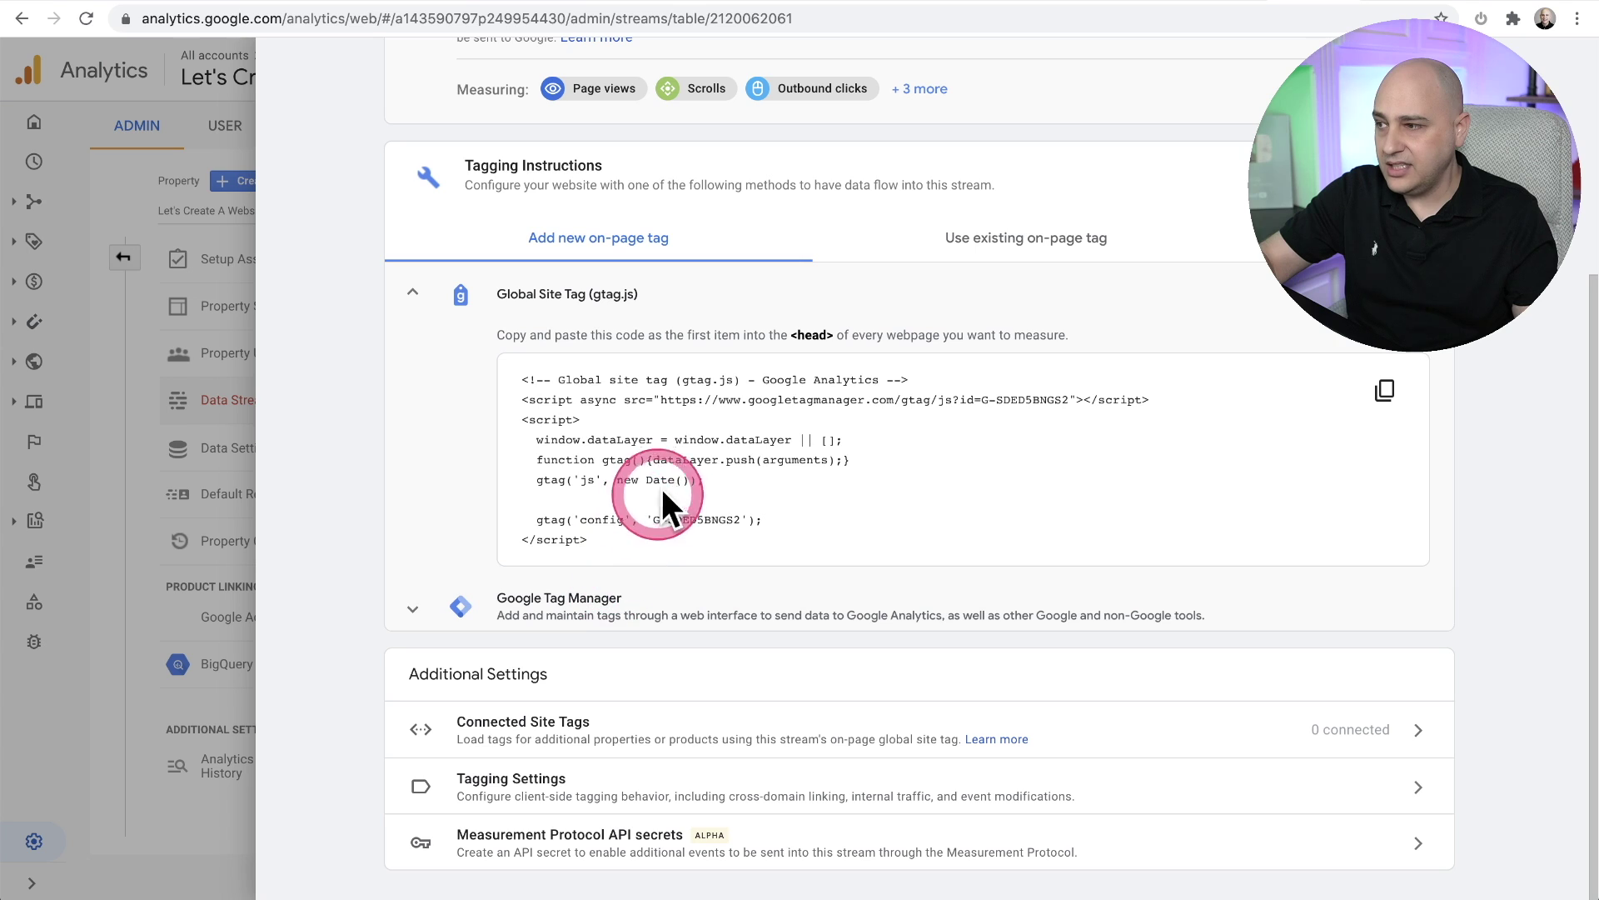
click(1385, 390)
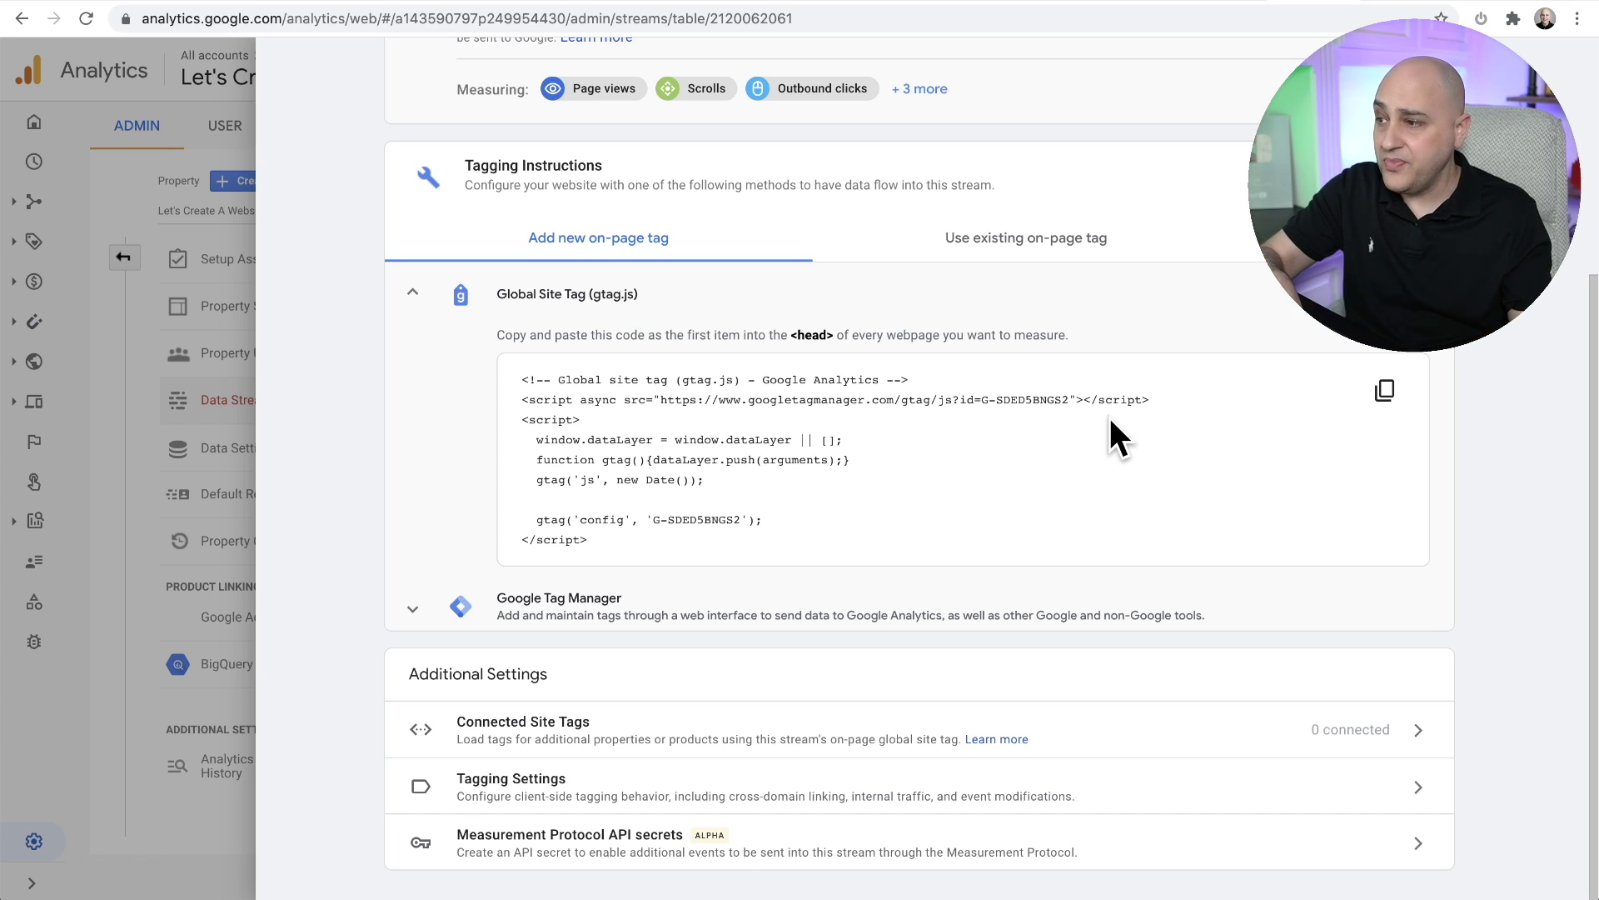
Recopy the gtag code, then go to Appearance > Kadence > Elements in the WordPress admin
click(1383, 392)
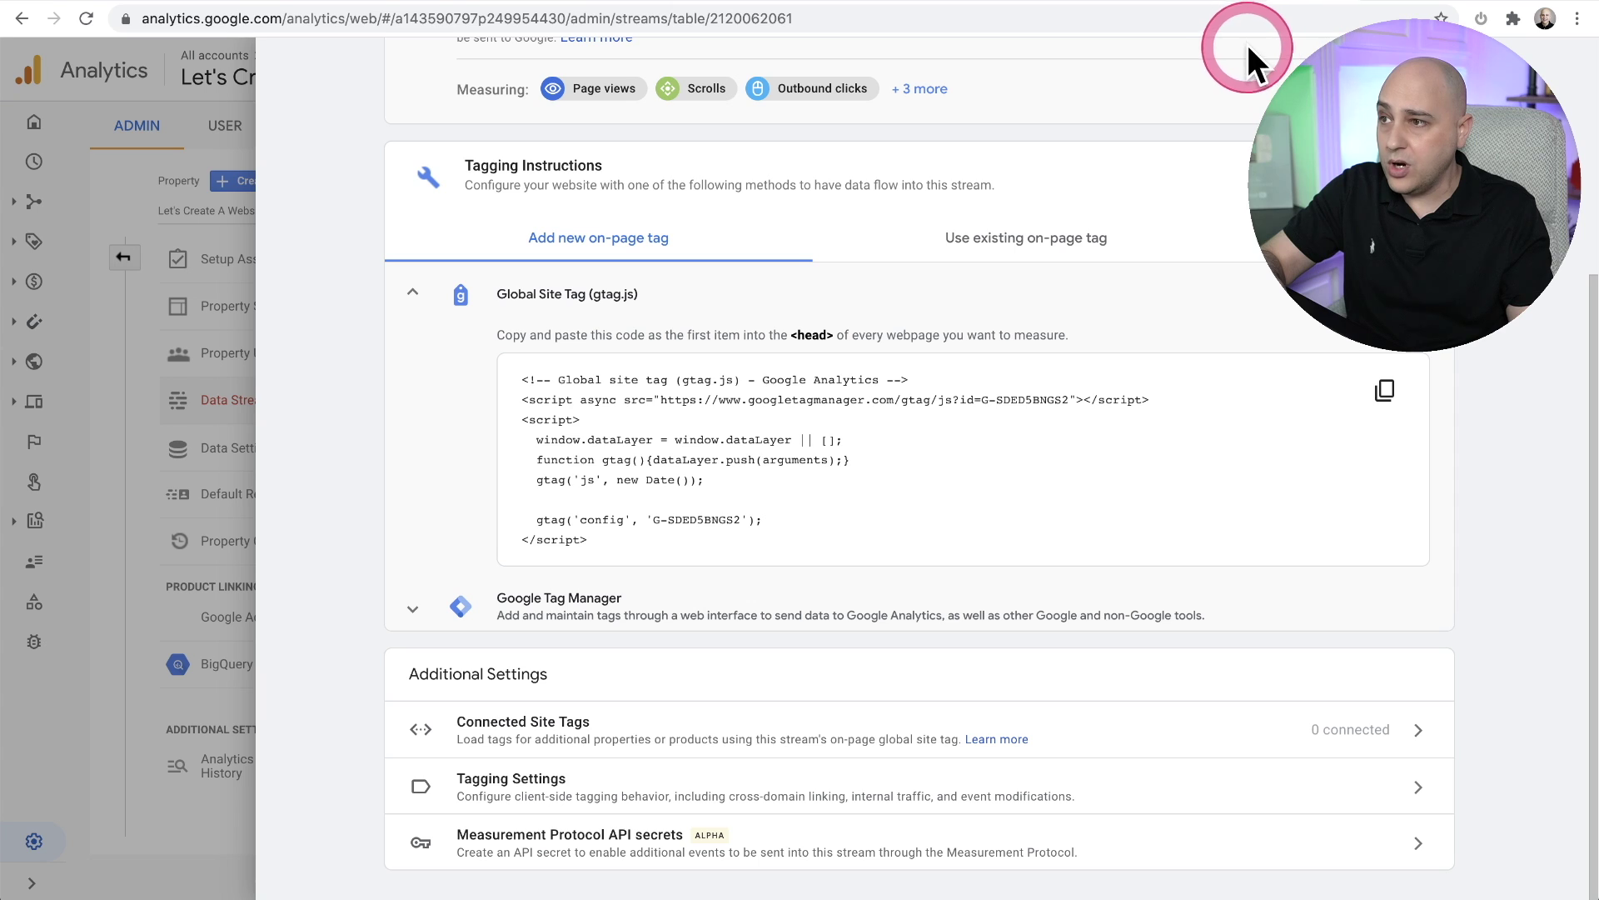
click(1178, 10)
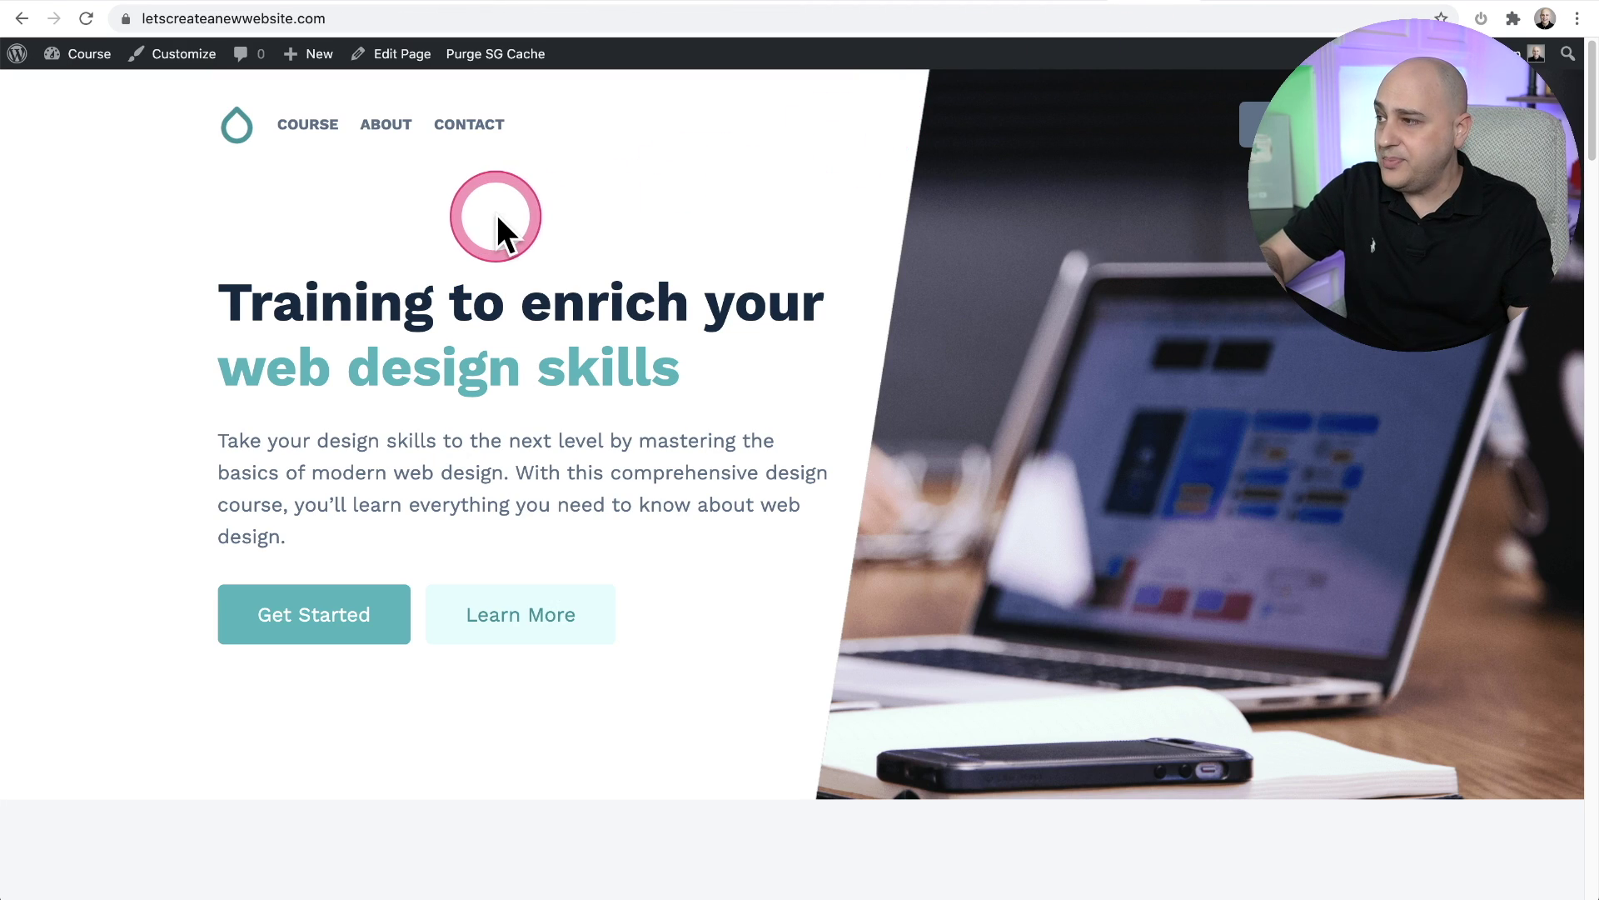
mouse_move(80, 65)
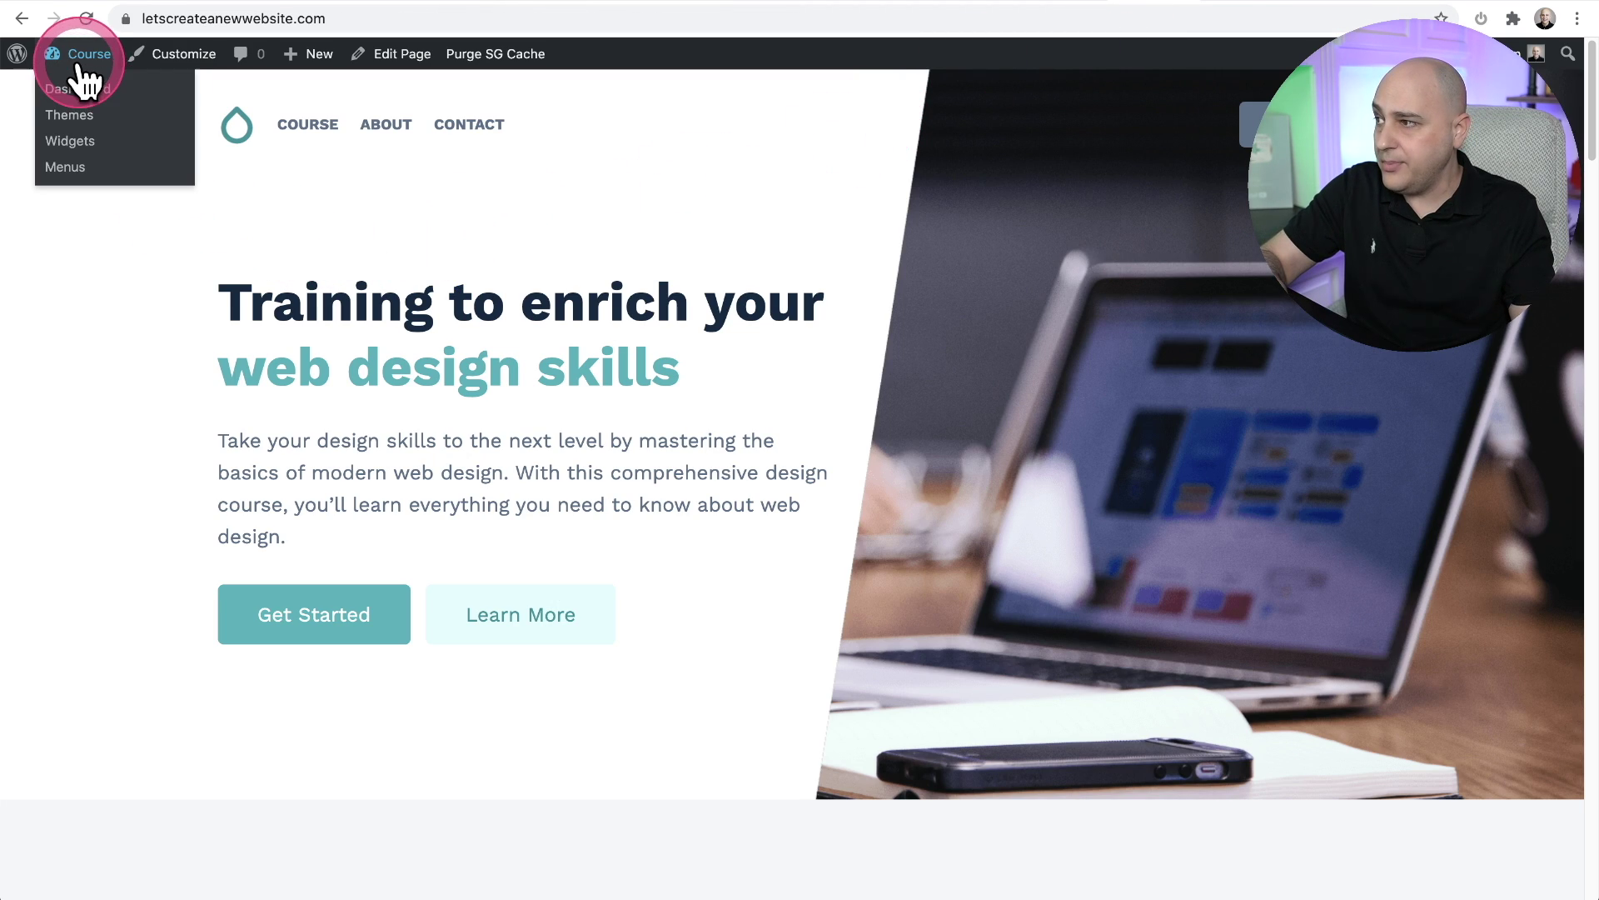
click(72, 169)
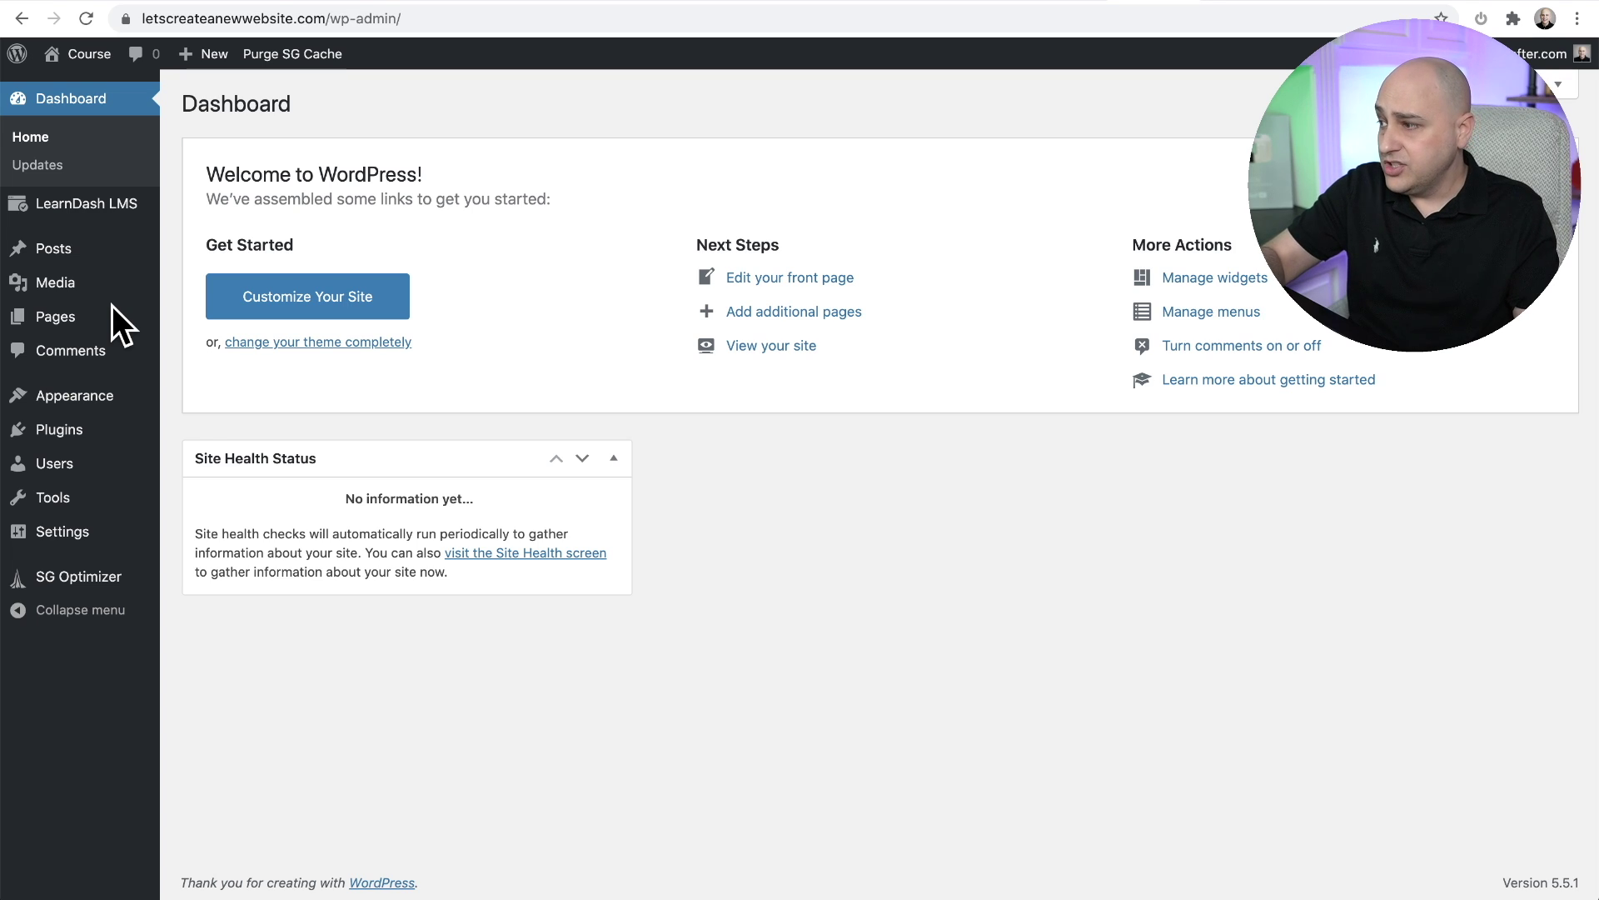
mouse_move(96, 396)
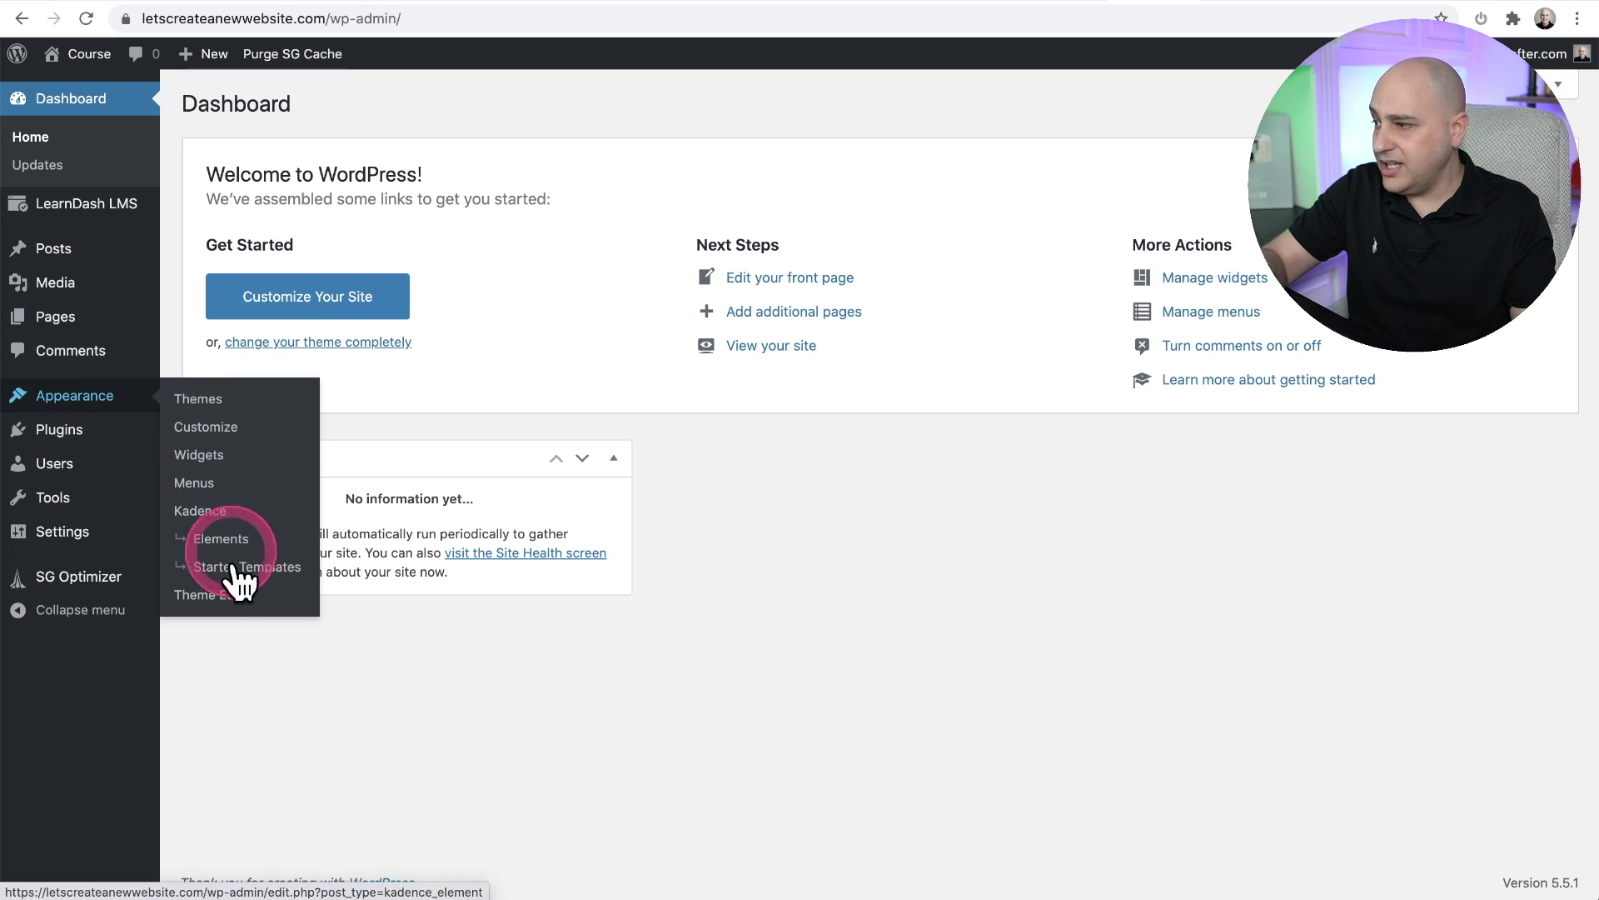
click(221, 541)
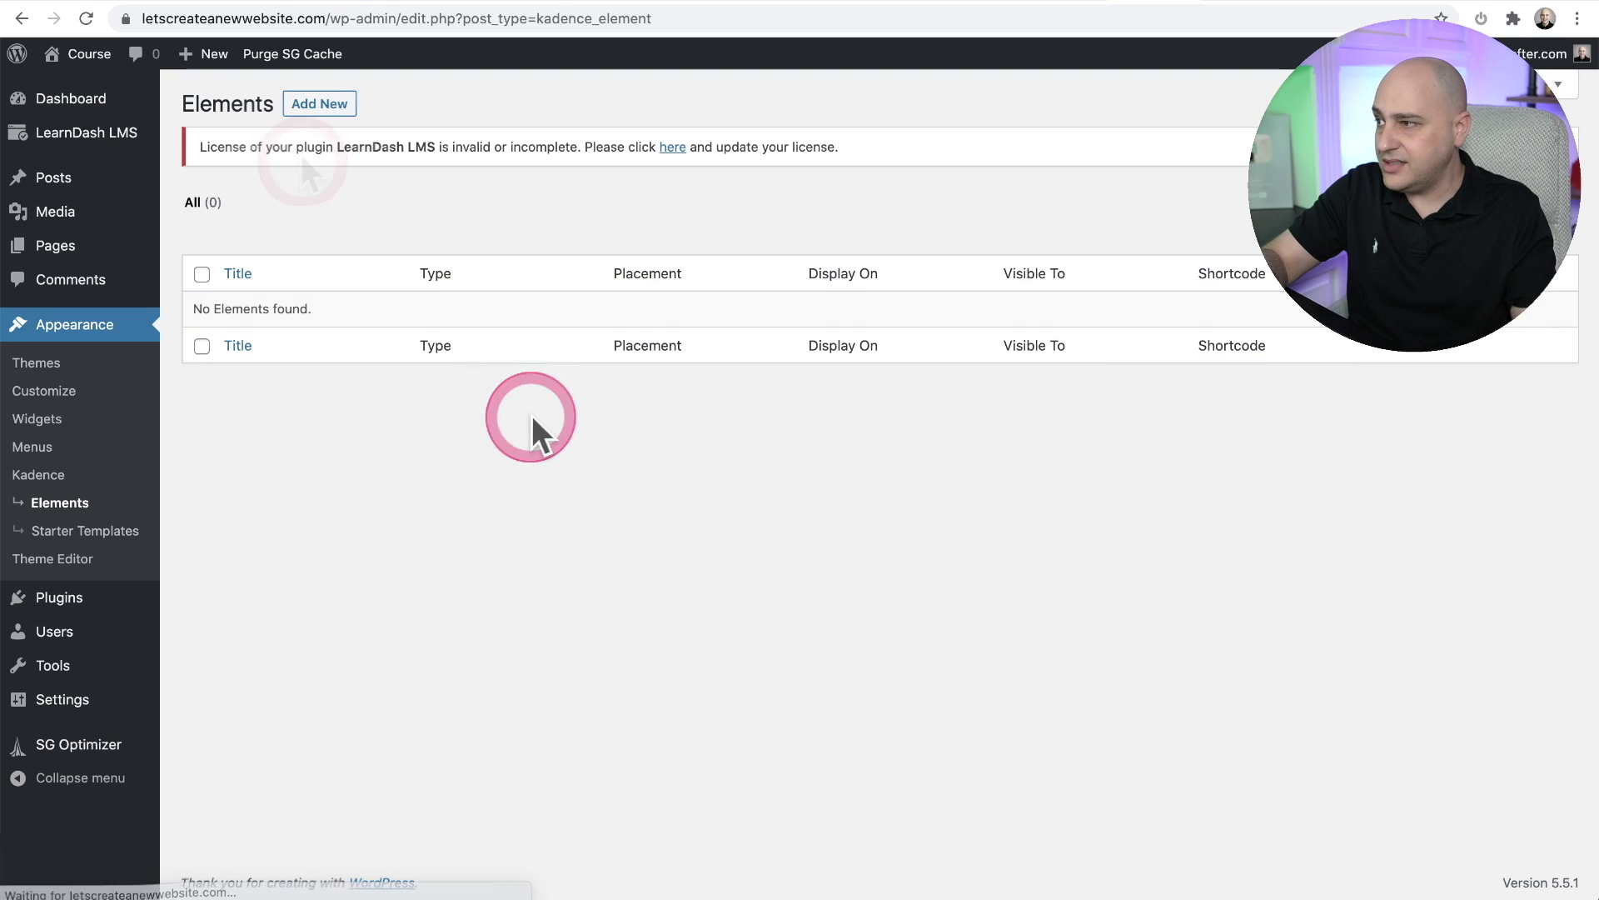
Add a new Code element containing the pasted gtag script, titled 'Google Analytics 4'
click(313, 106)
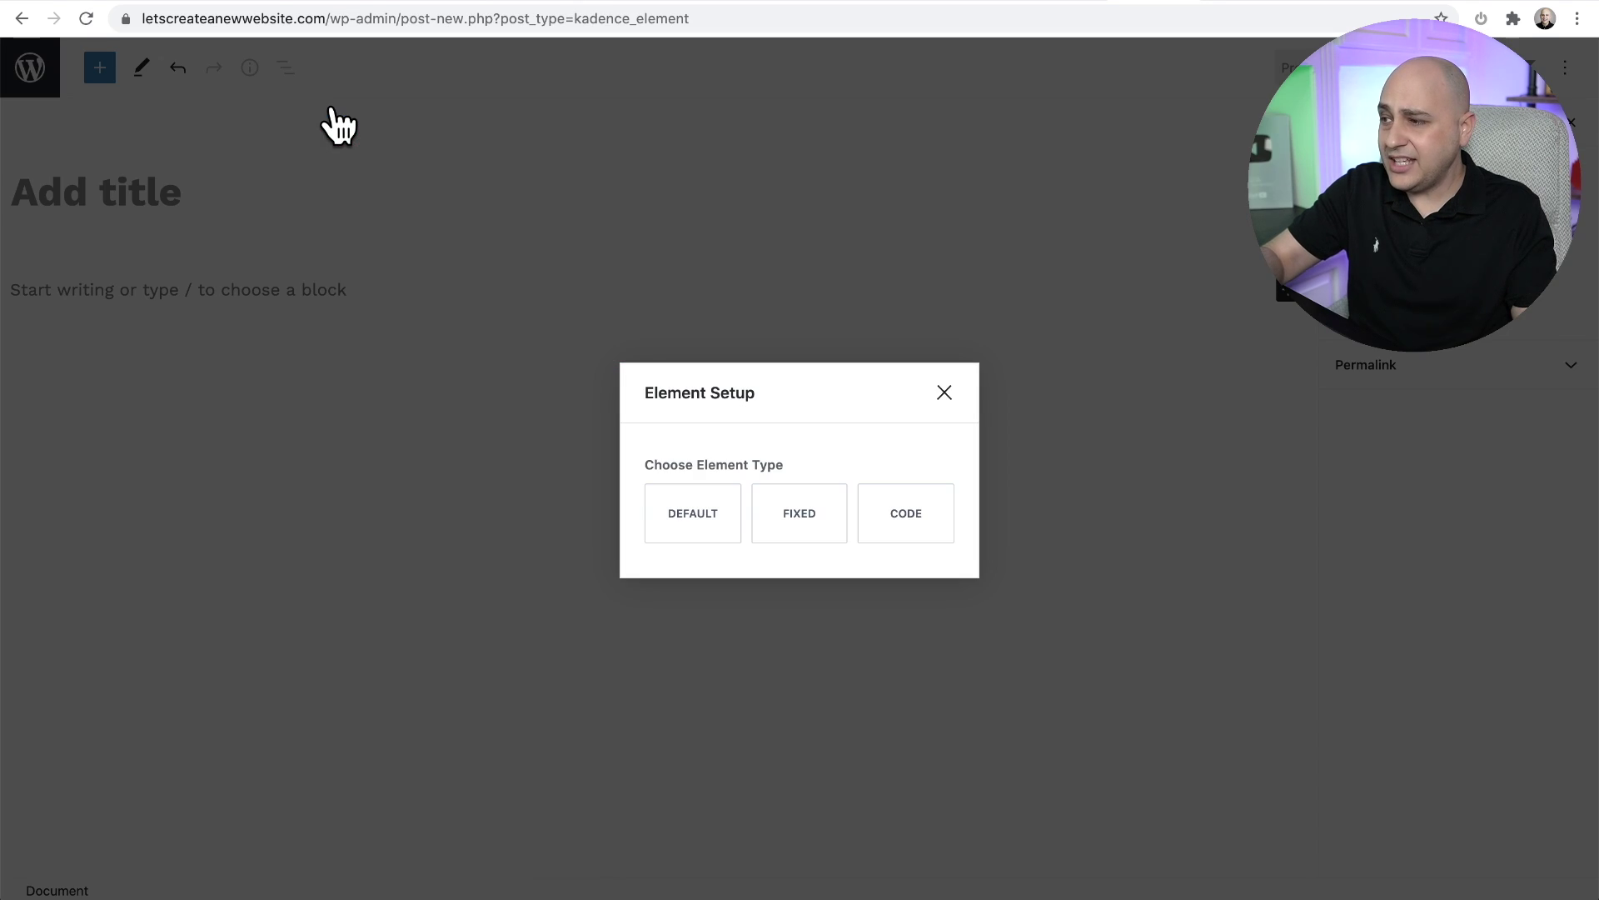
click(336, 108)
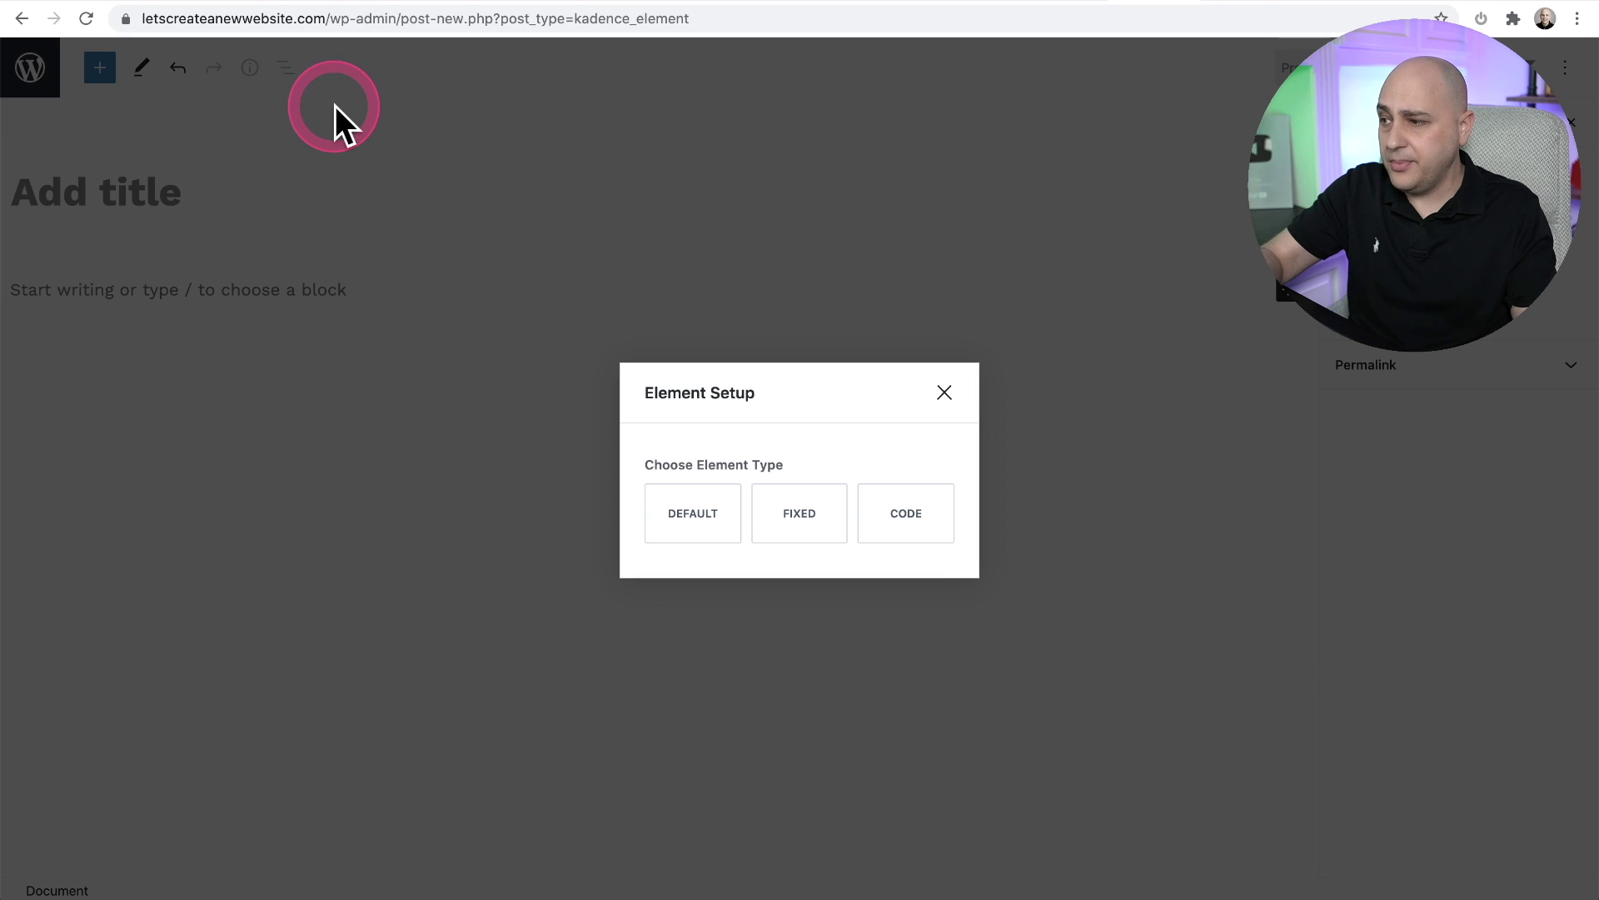
click(904, 512)
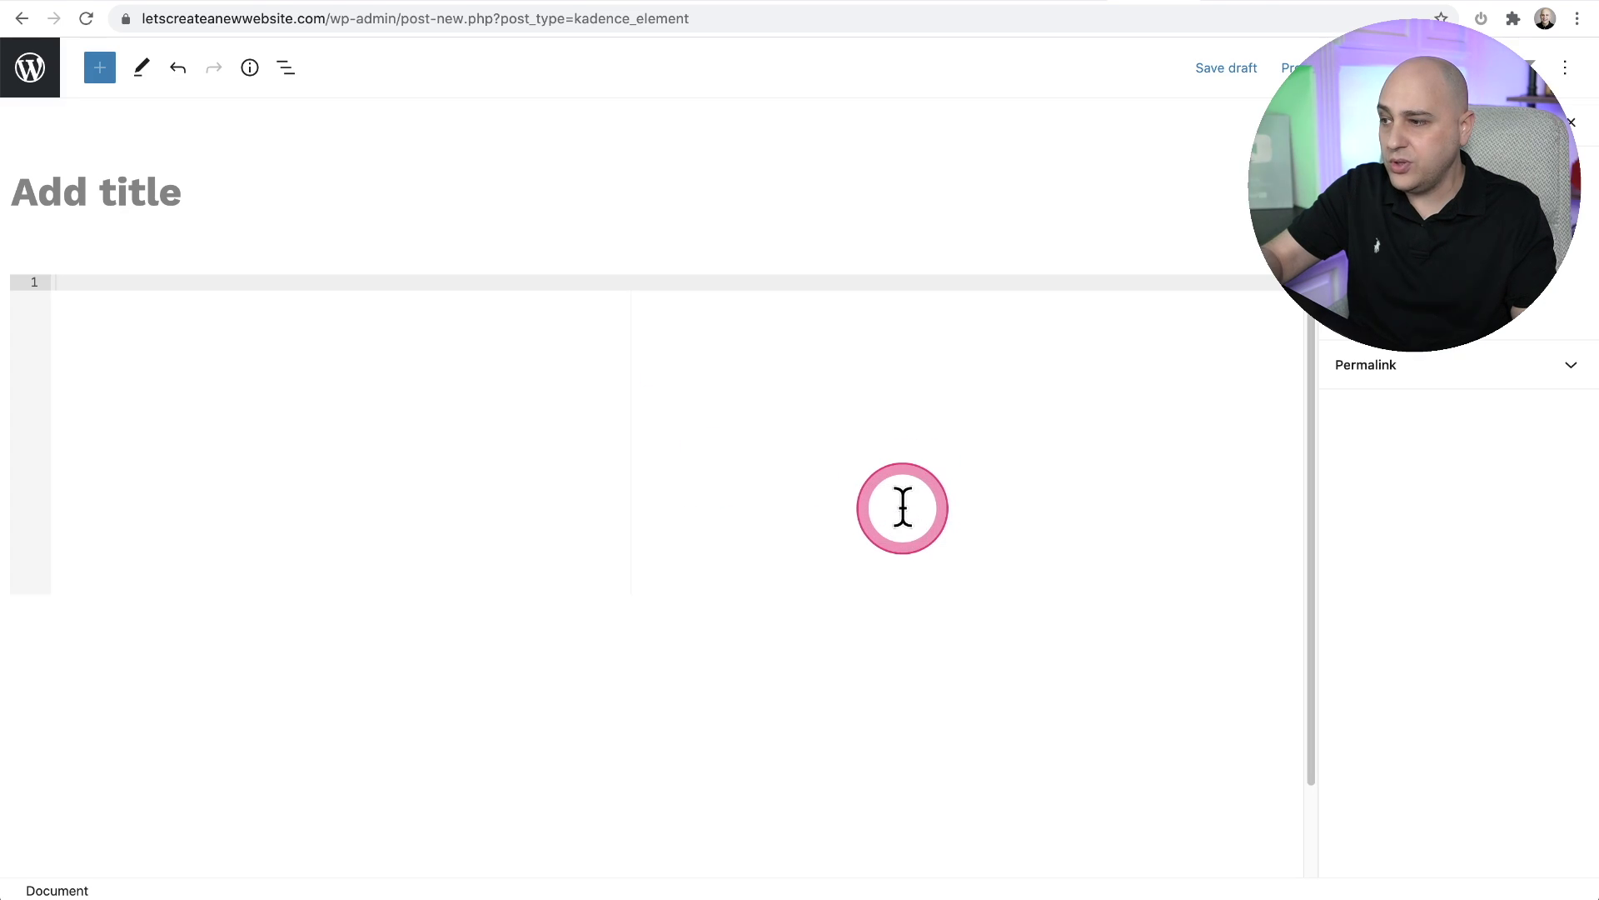
click(138, 317)
text(<!-- Global site tag (gtag.js) - Google Analytics --> <script async src="https://www.googletagmanager.com/gtag/js?id=G-SDED5BNGS2"></script> <script>   window.dataLayer = window.dataLayer || [];   function gtag(){dataLayer.push(arguments);}   gtag('js', new Date());    gtag('config', 'G-SDED5BNGS2'); </script>)
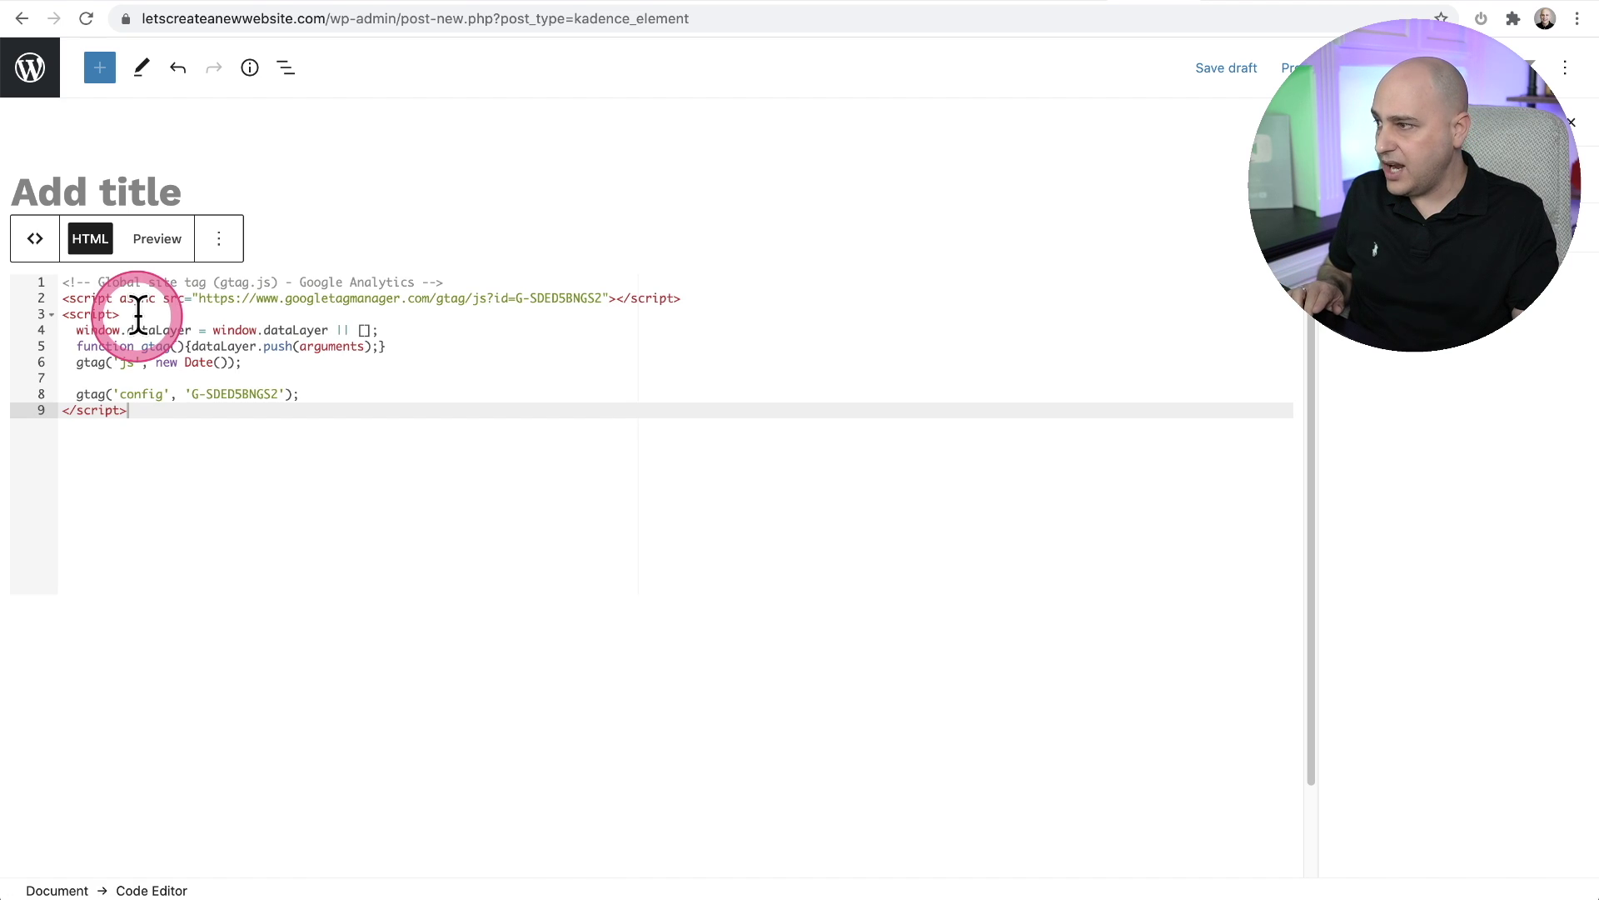
click(119, 161)
text(Google Analytics 4)
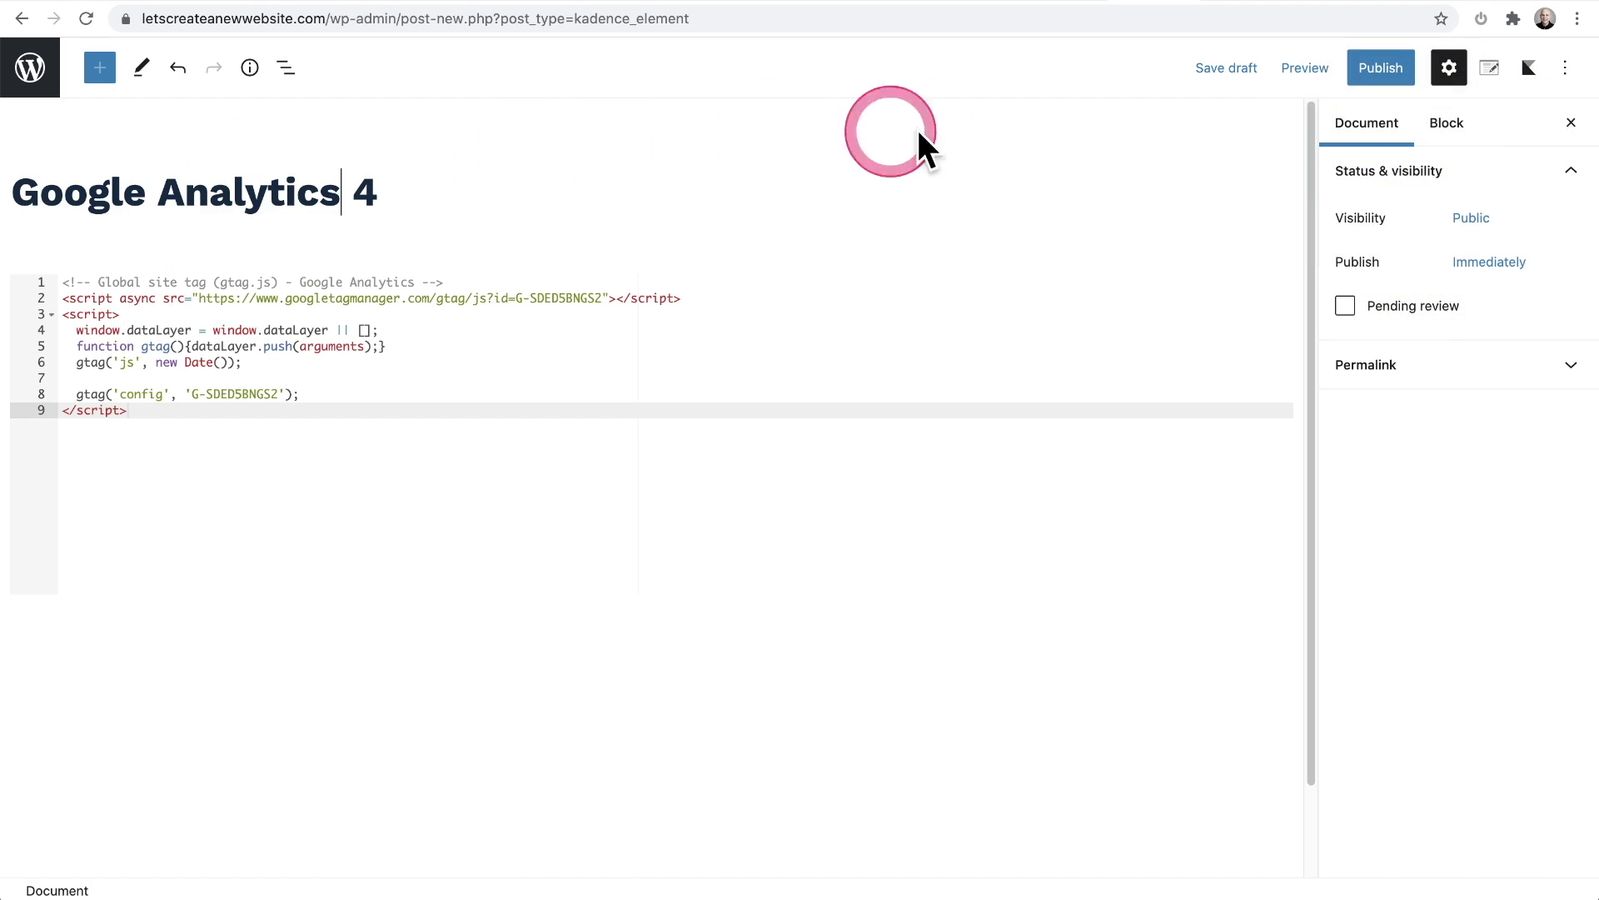
Place the element in Header - Inside <head> tag, shown on Entire Site to All Users
click(1489, 68)
click(1410, 224)
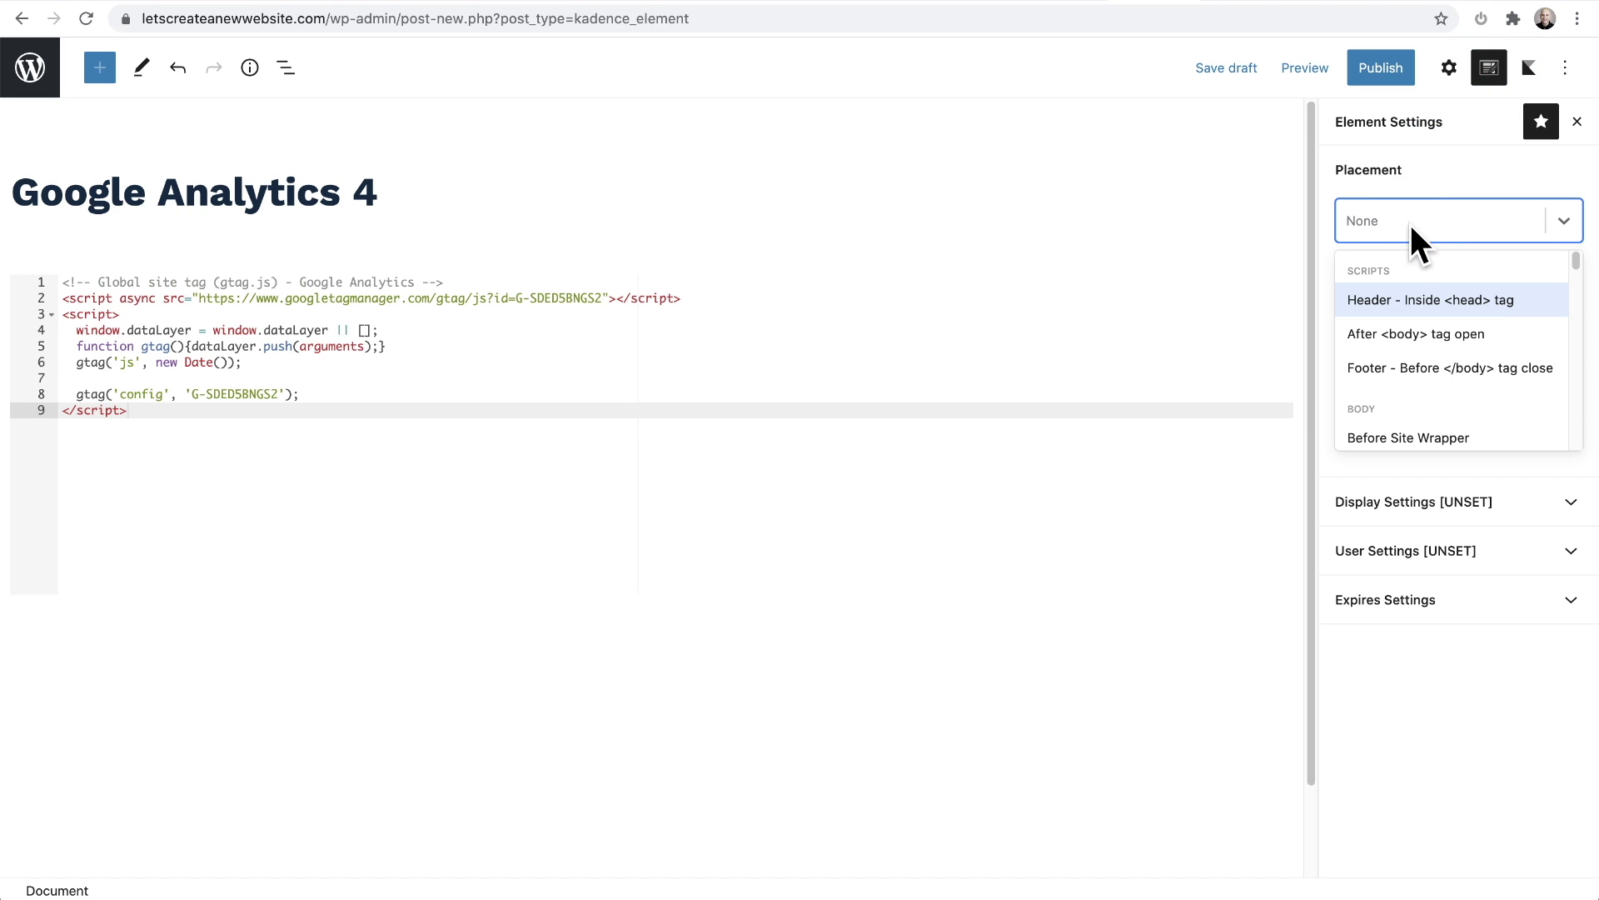
click(1443, 304)
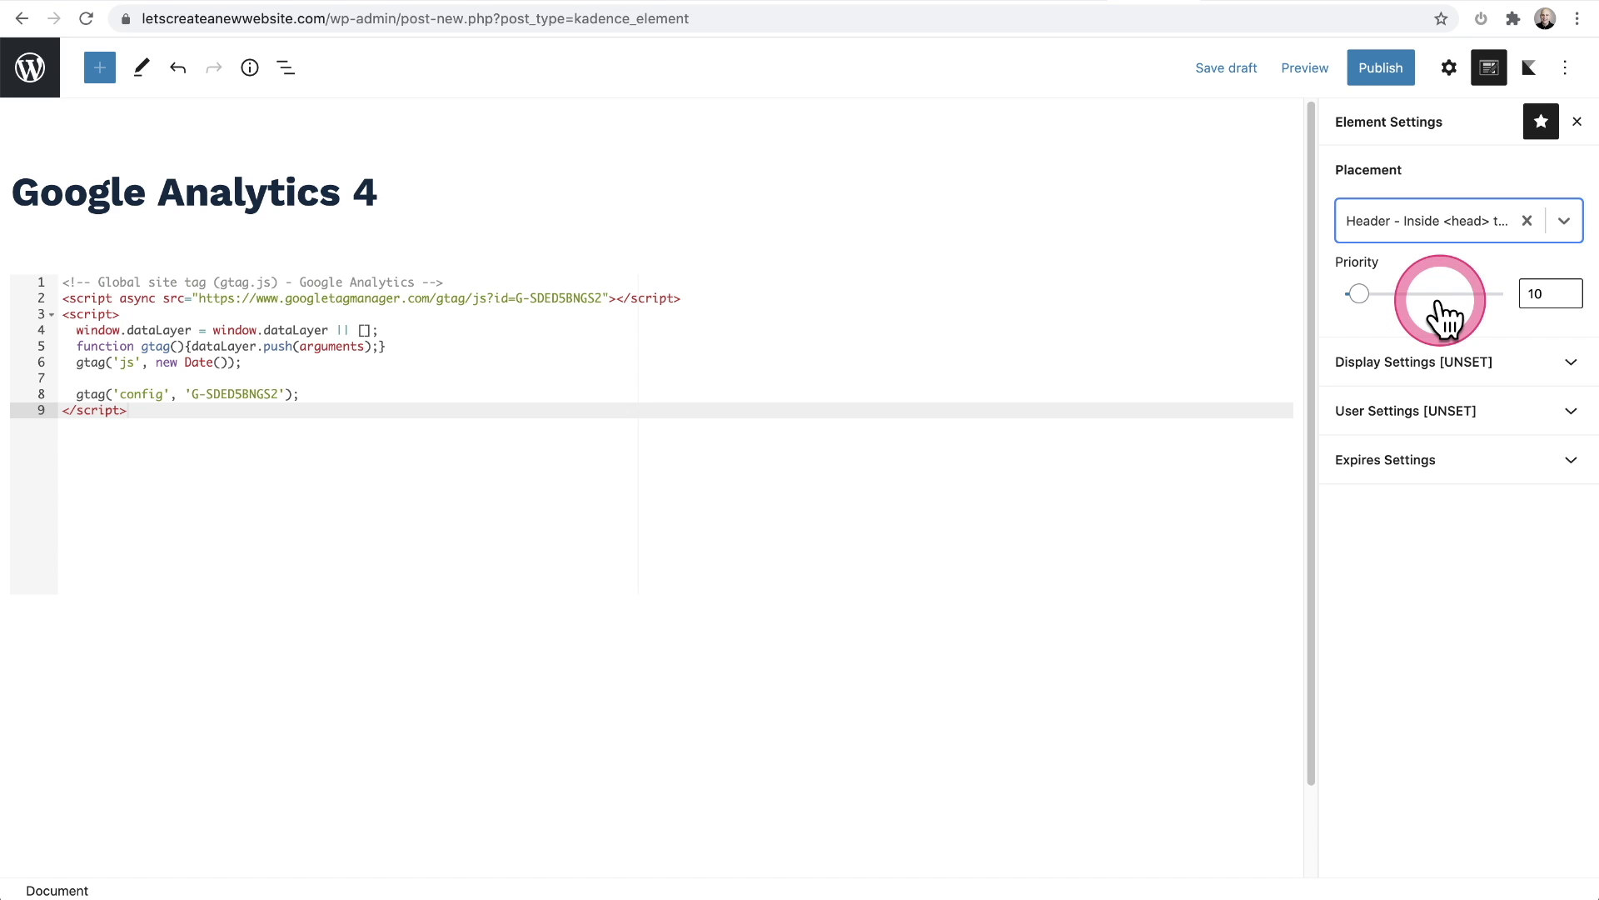
click(1384, 367)
click(1444, 454)
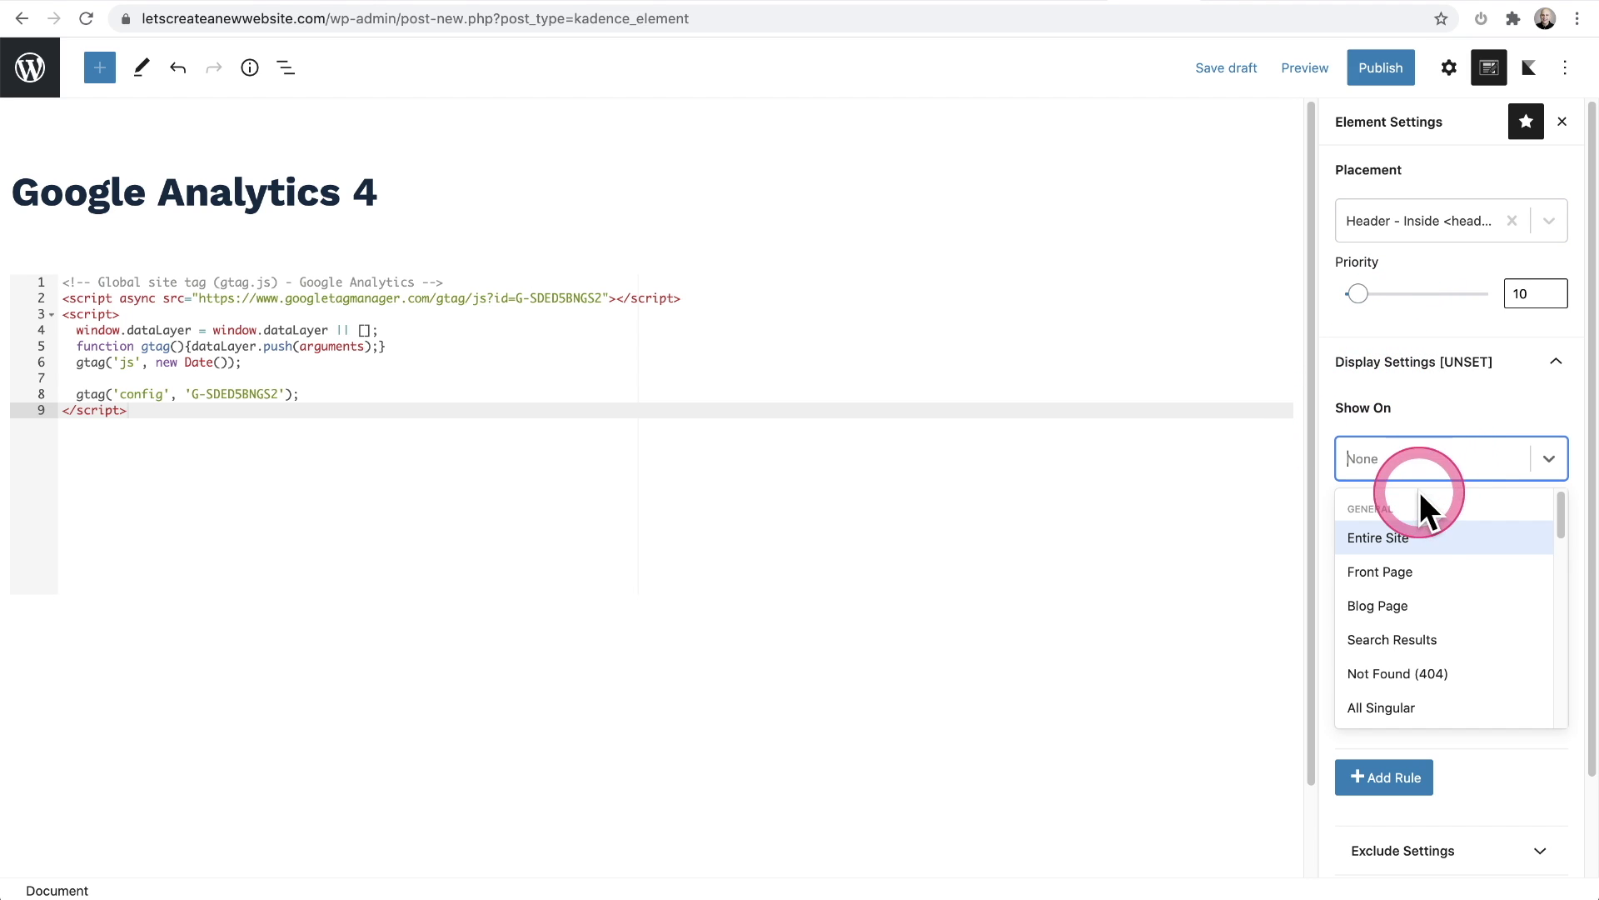
click(1417, 547)
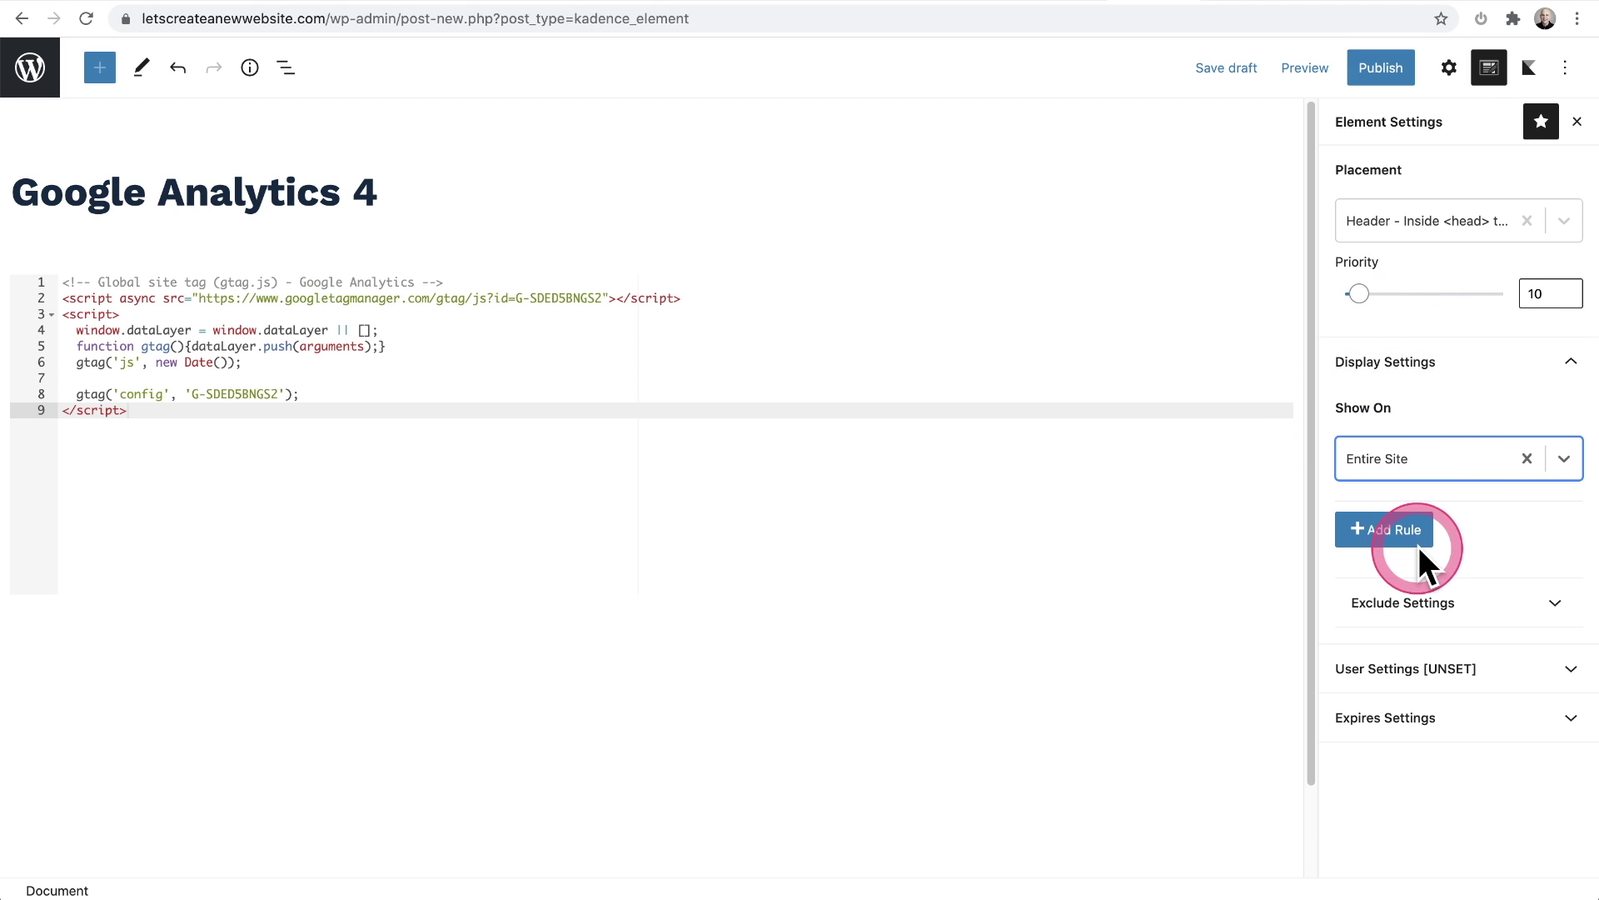
click(1439, 676)
click(1434, 773)
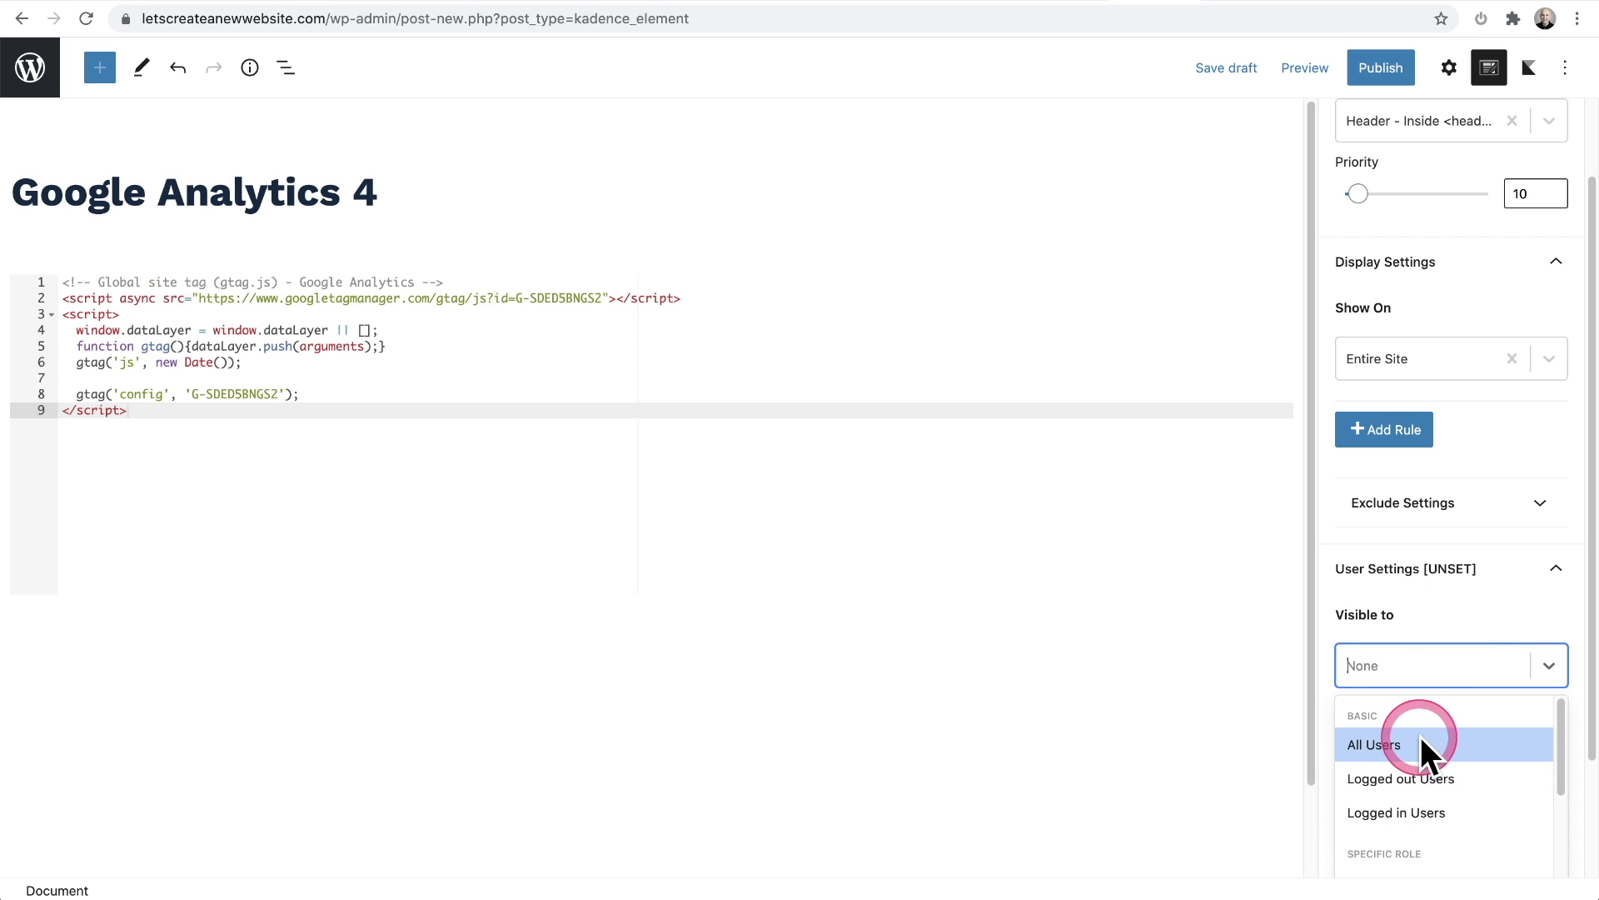
click(1421, 737)
click(1560, 643)
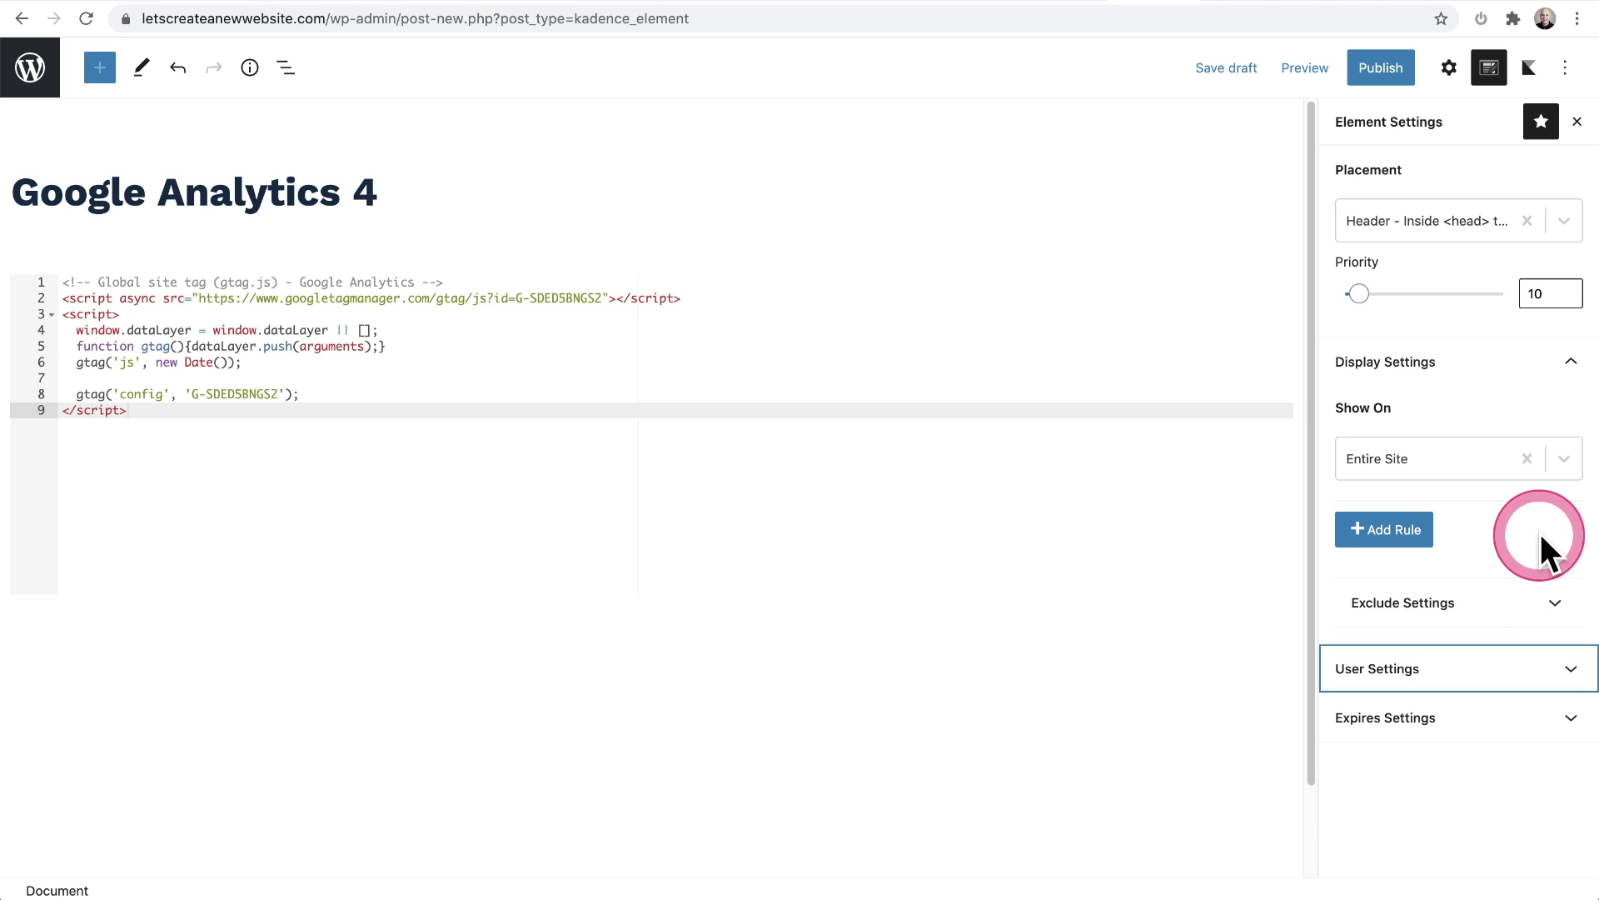
click(1545, 366)
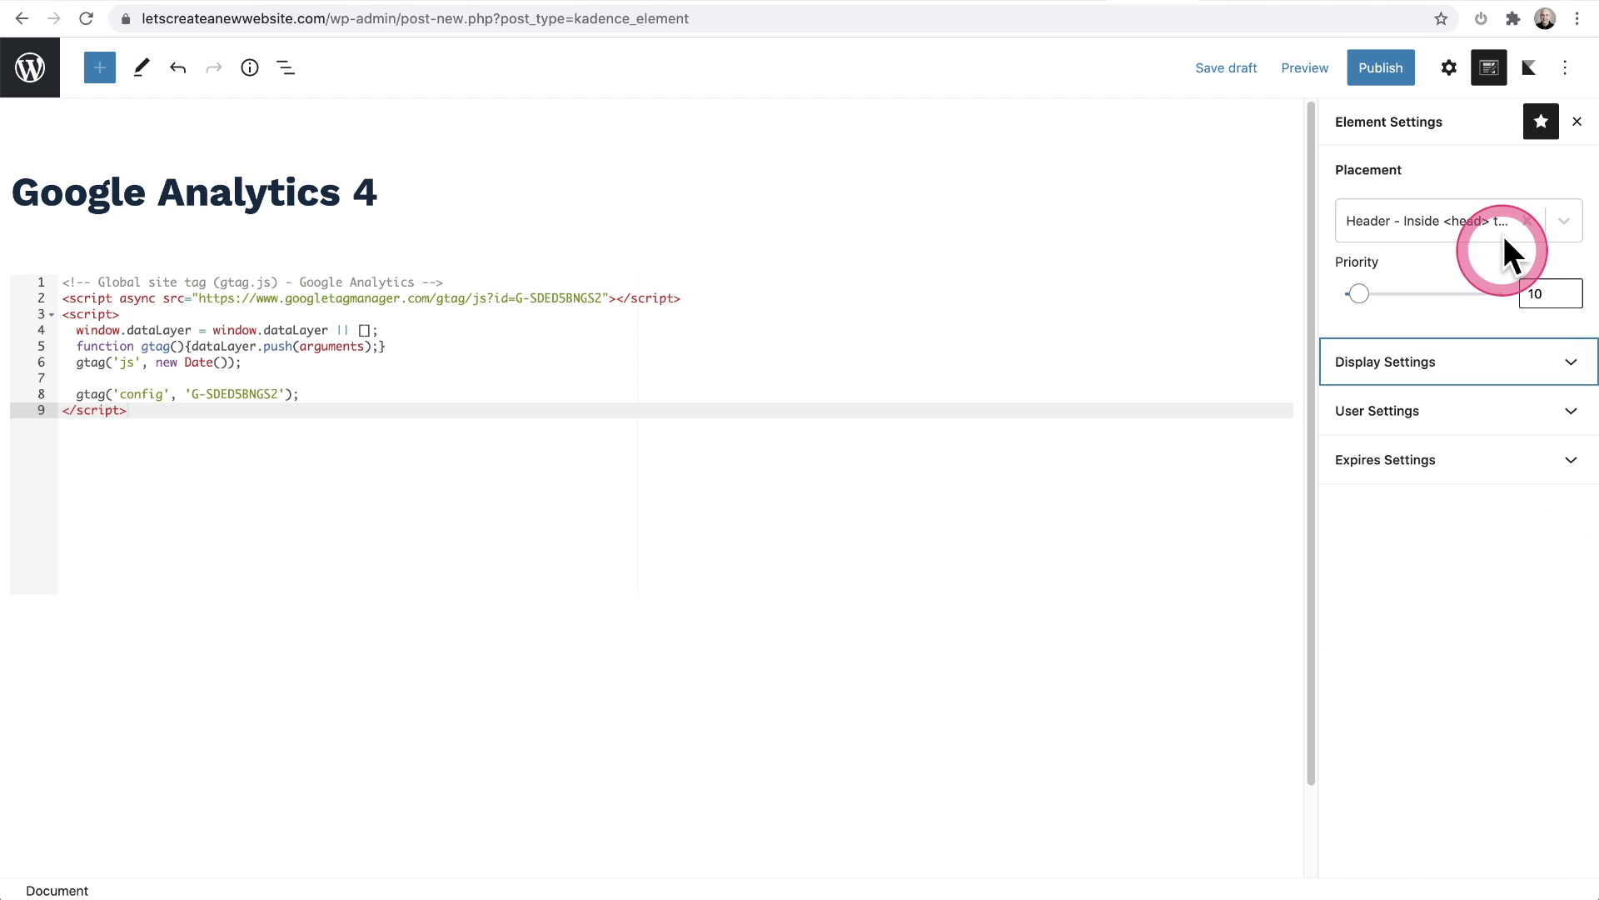
Publish the Google Analytics 4 element
click(1365, 73)
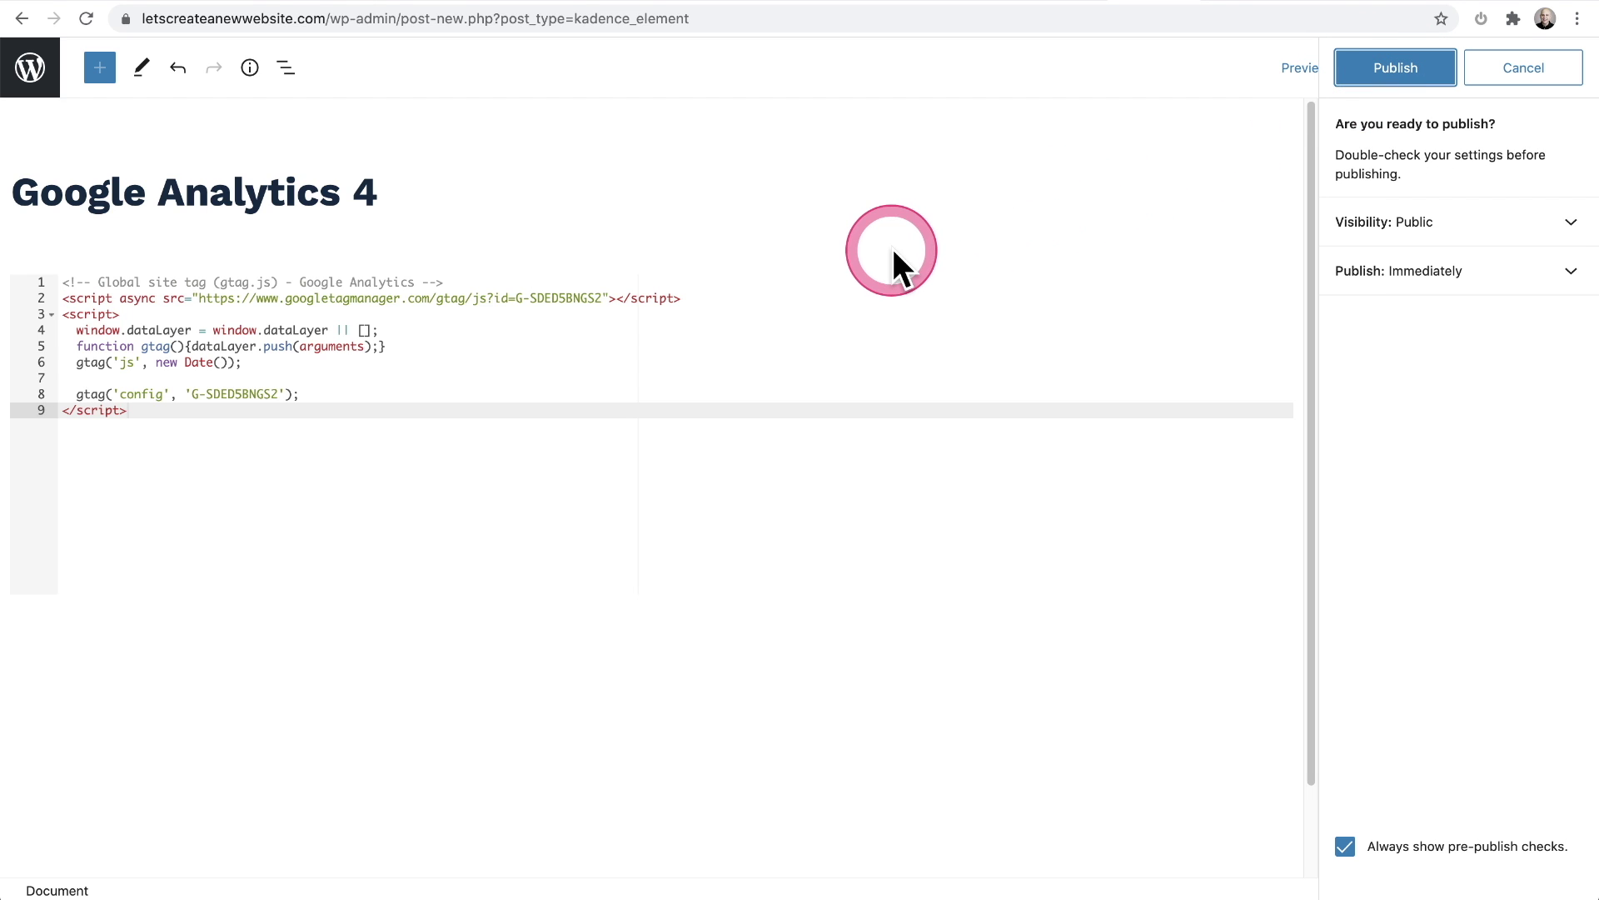
click(1399, 77)
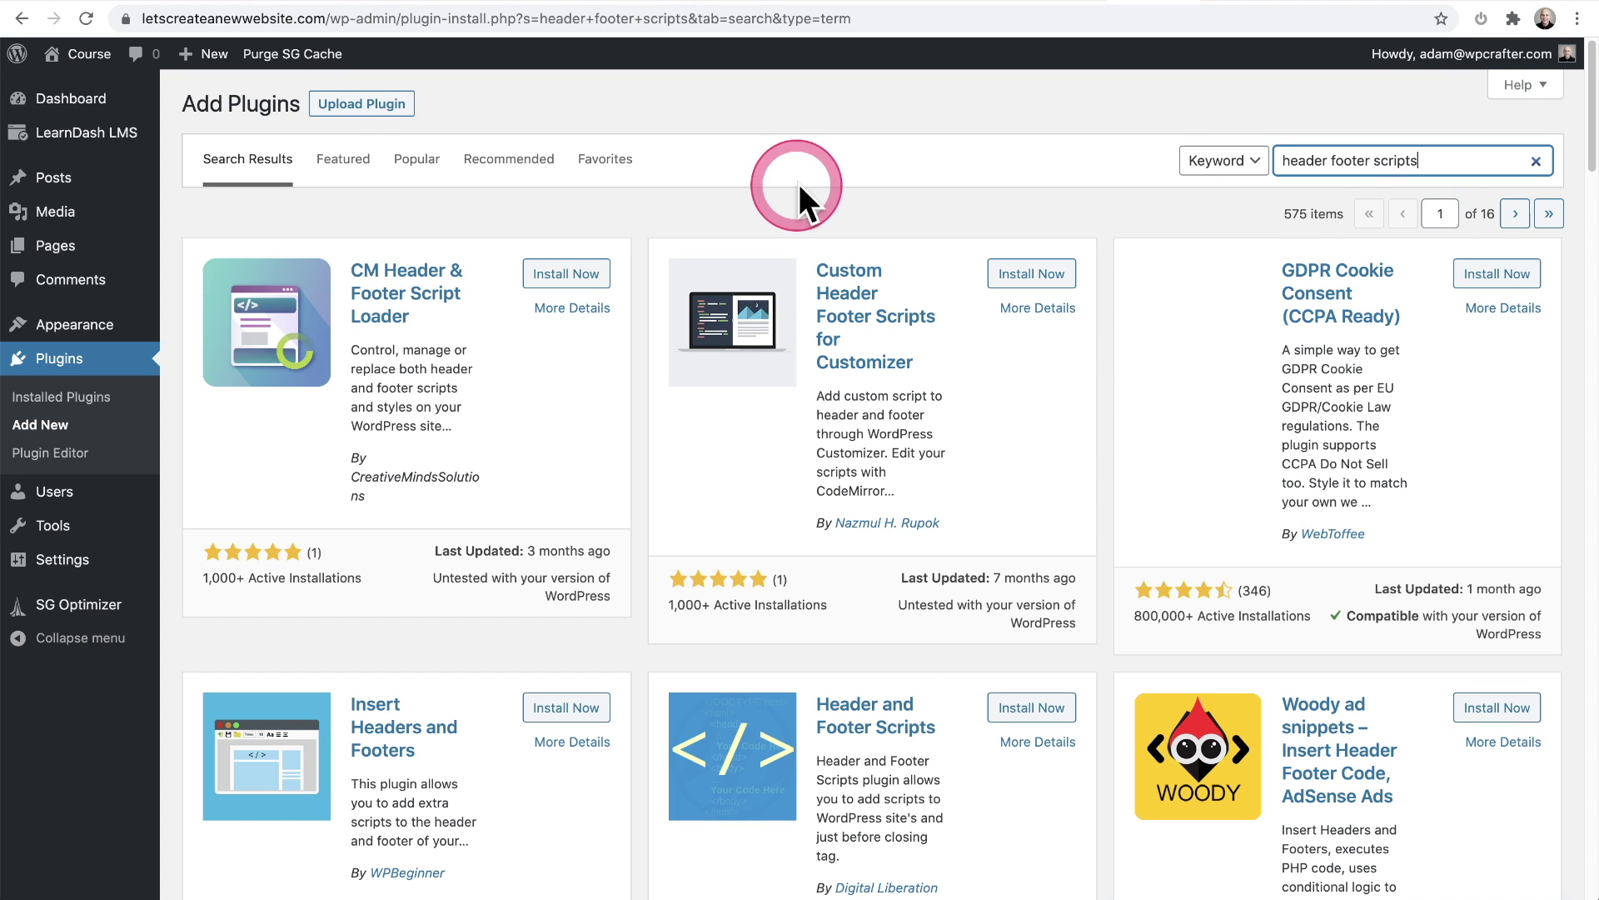
Install and activate Custom Header Footer Scripts for Customizer from the search results
scroll(798, 183, down, 2)
click(843, 533)
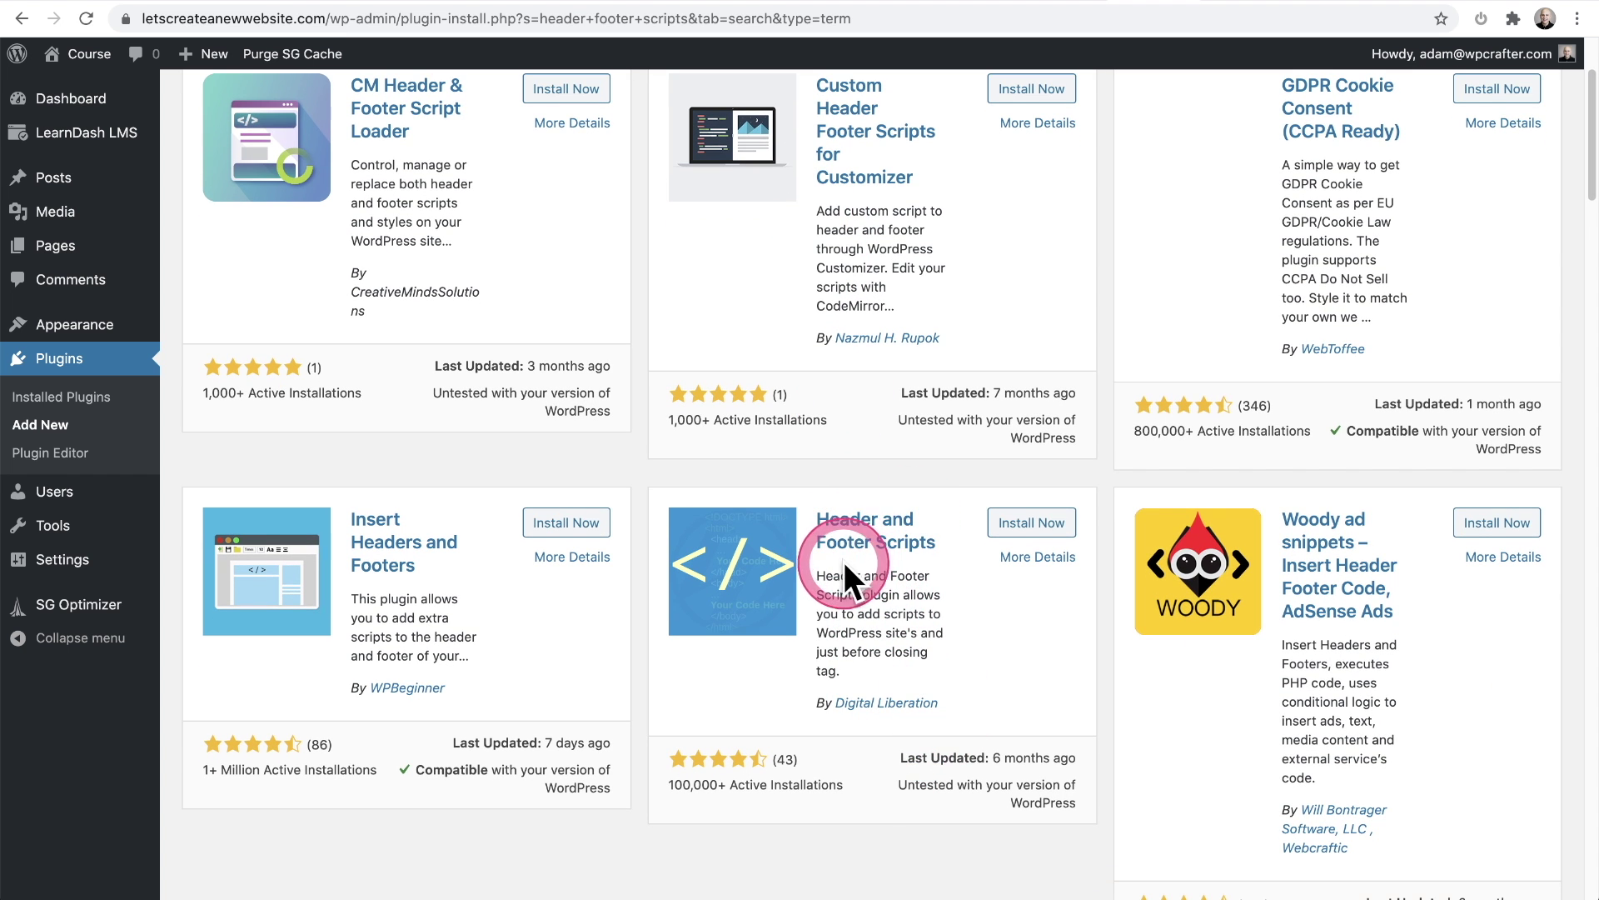
scroll(936, 673, up, 2)
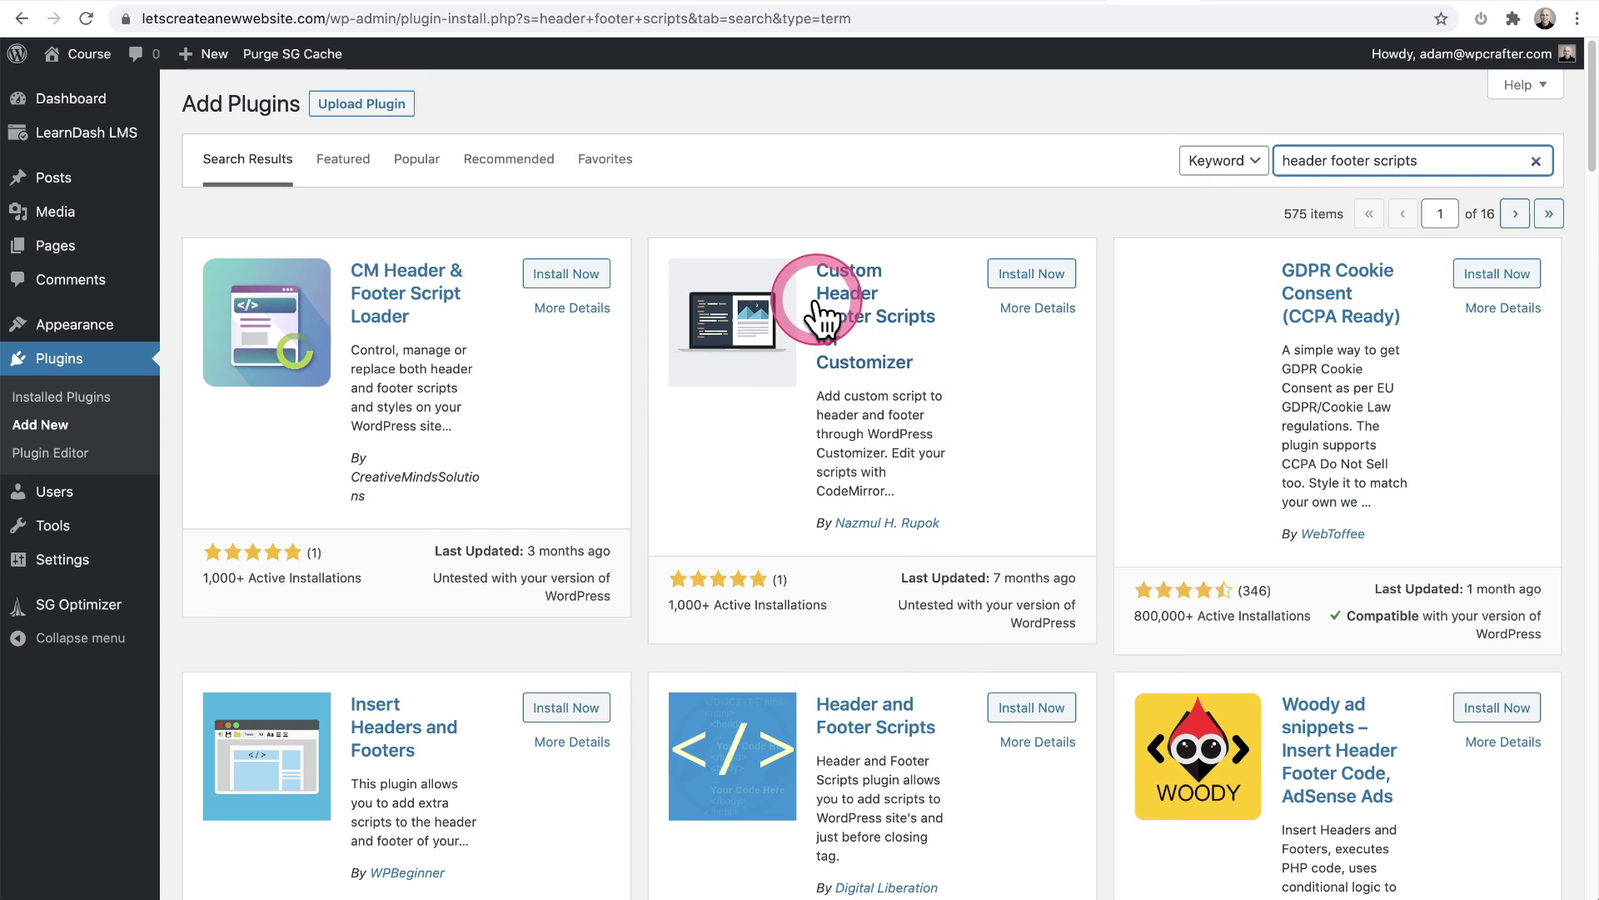
drag(847, 300, 736, 556)
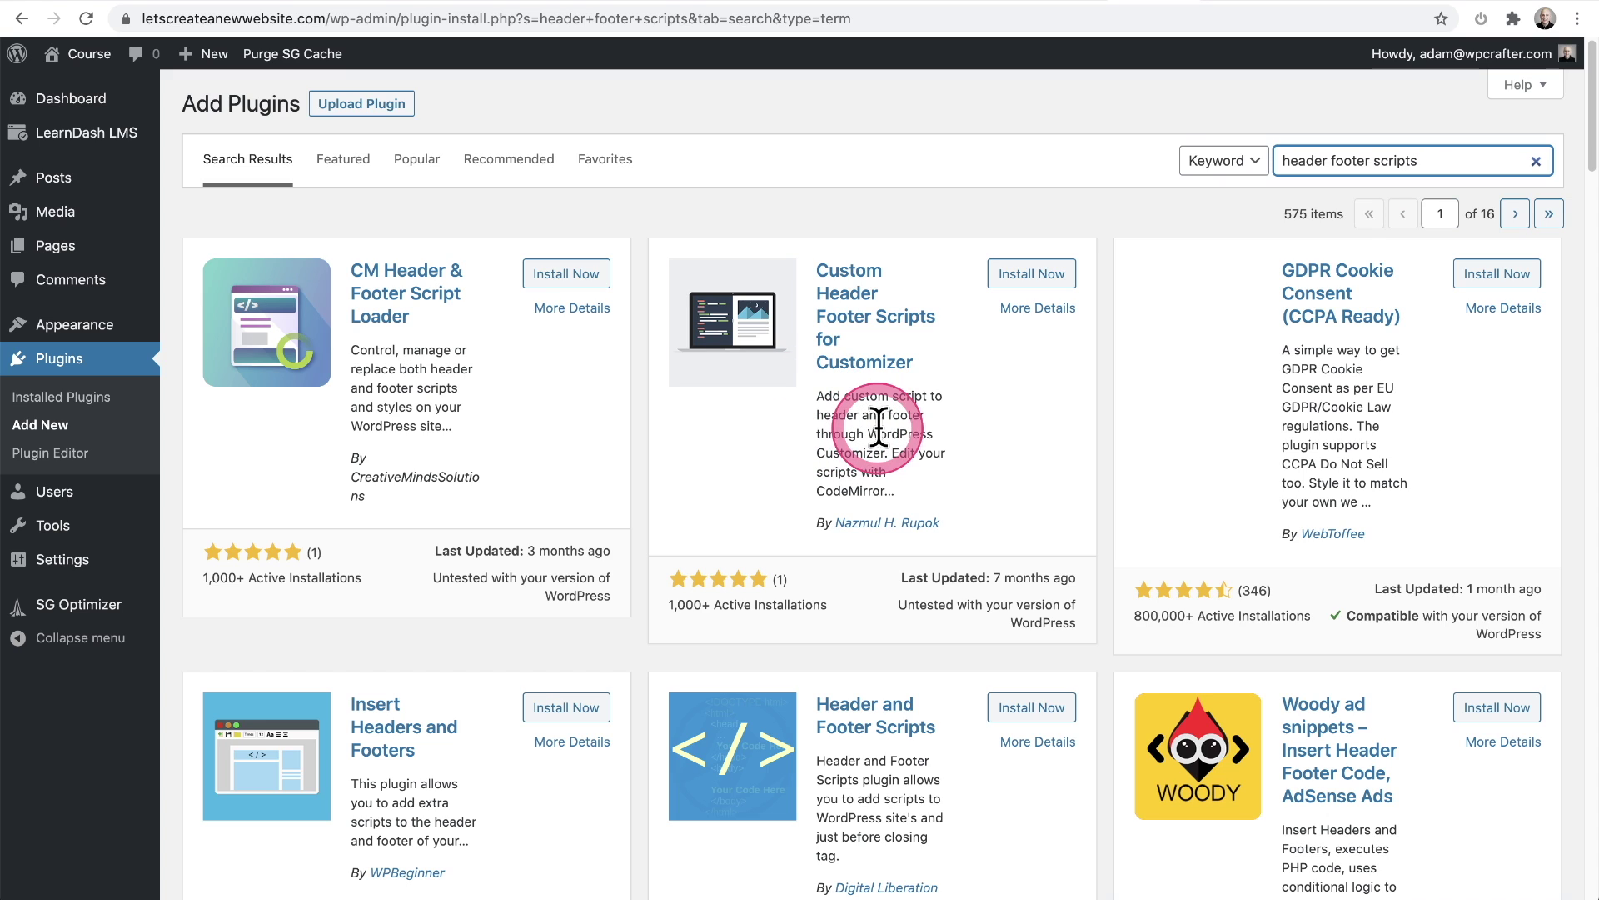
click(1033, 273)
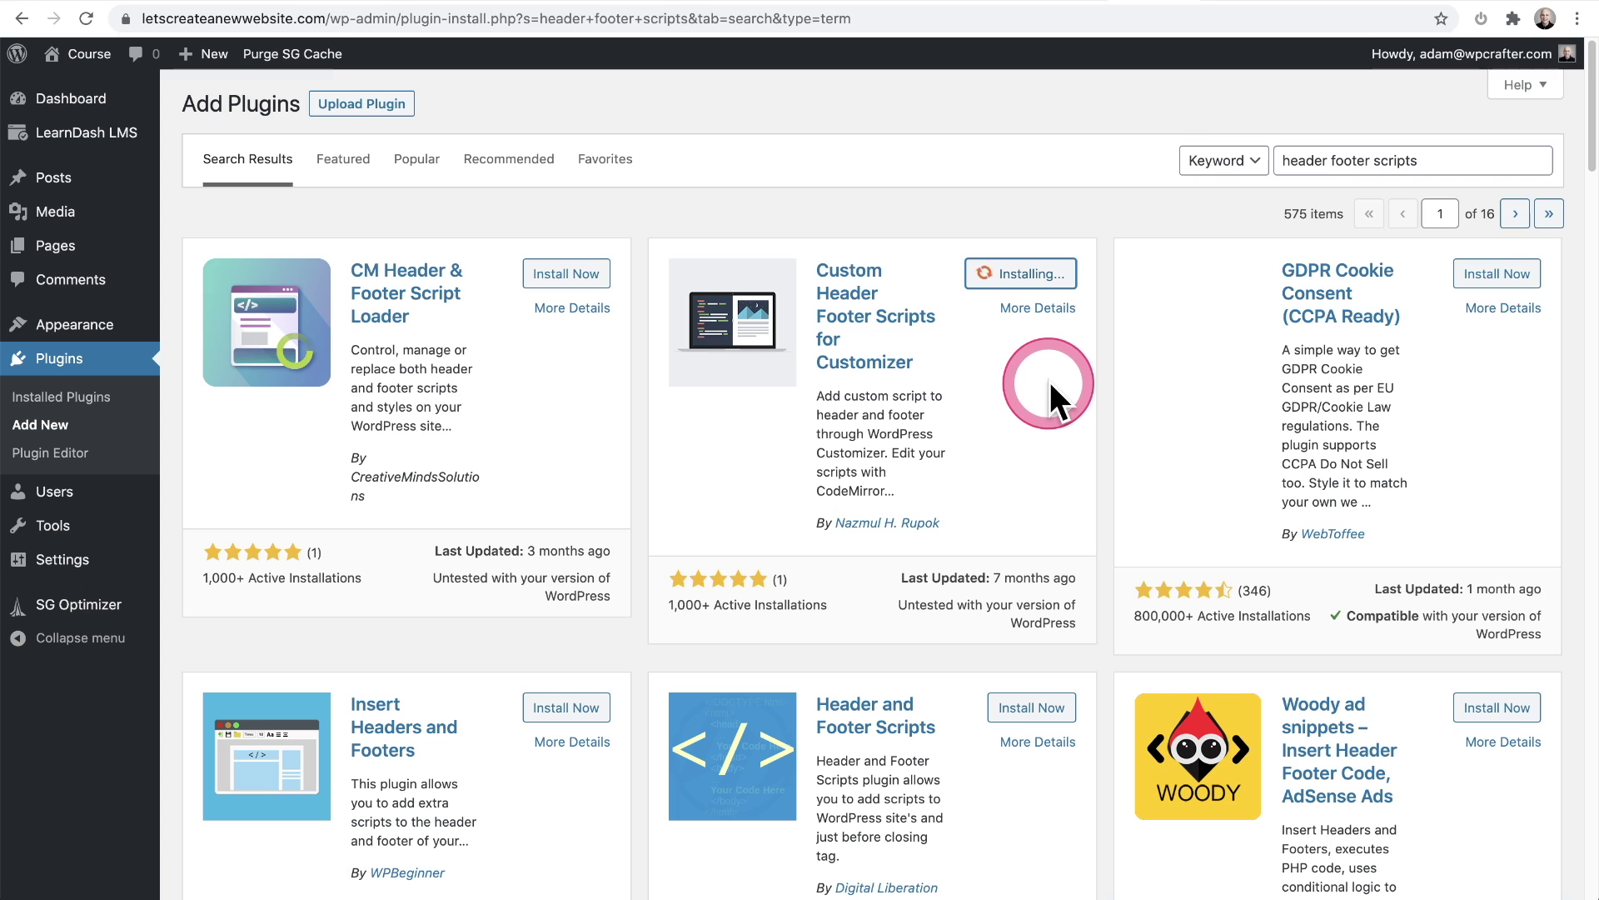
click(1038, 272)
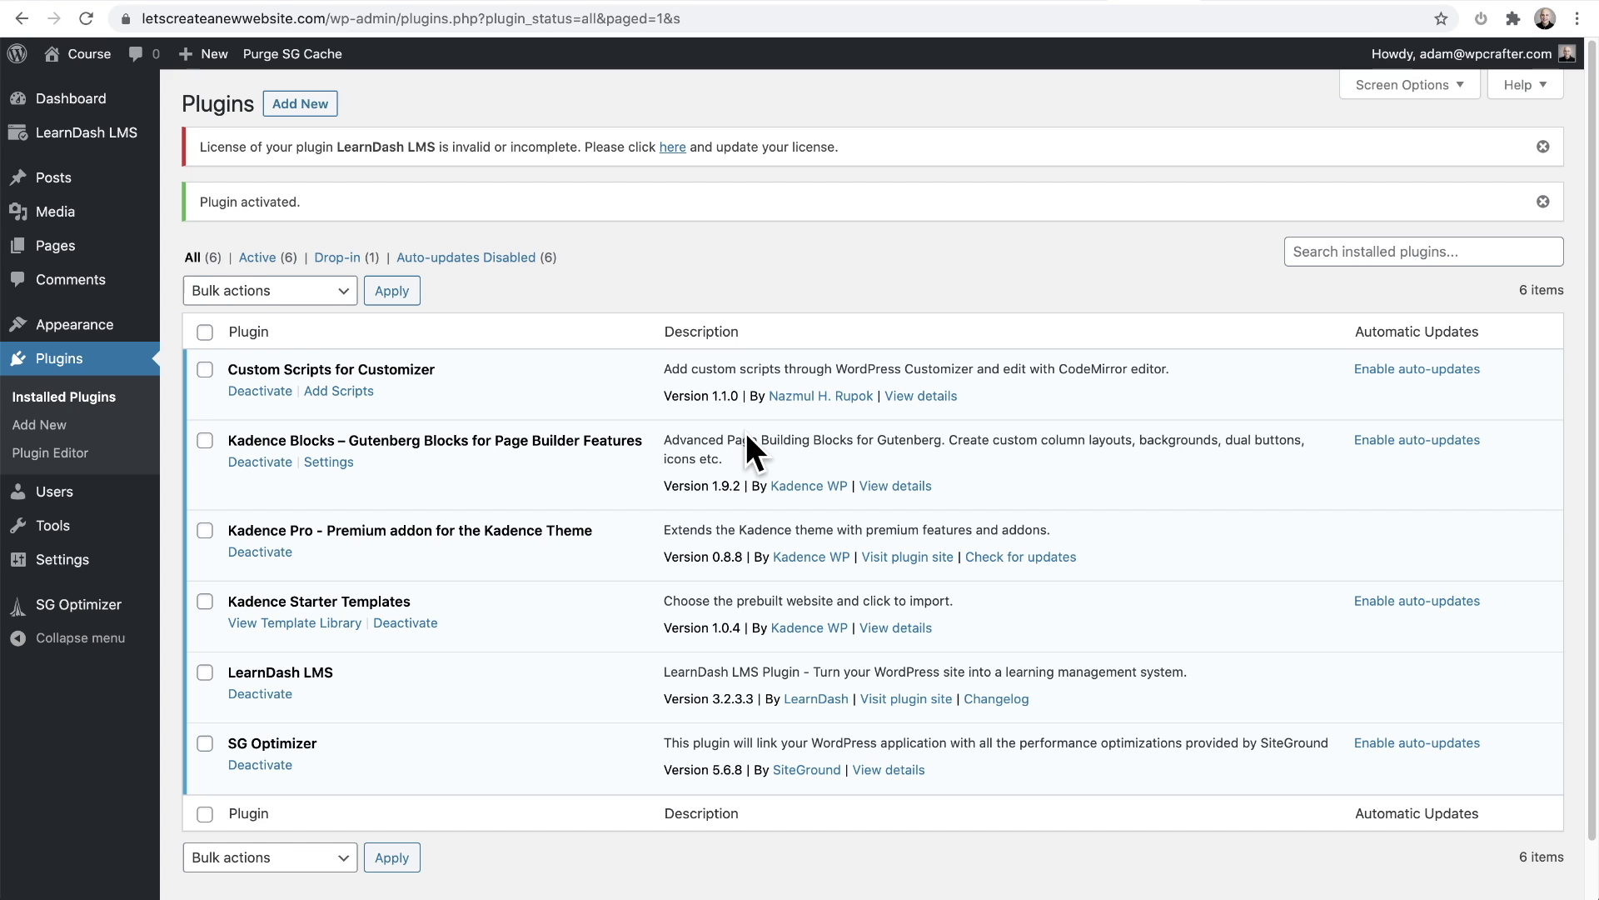
Paste the gtag script into Customizer's Custom Scripts > Header Script, then exit the Customizer
mouse_move(129, 330)
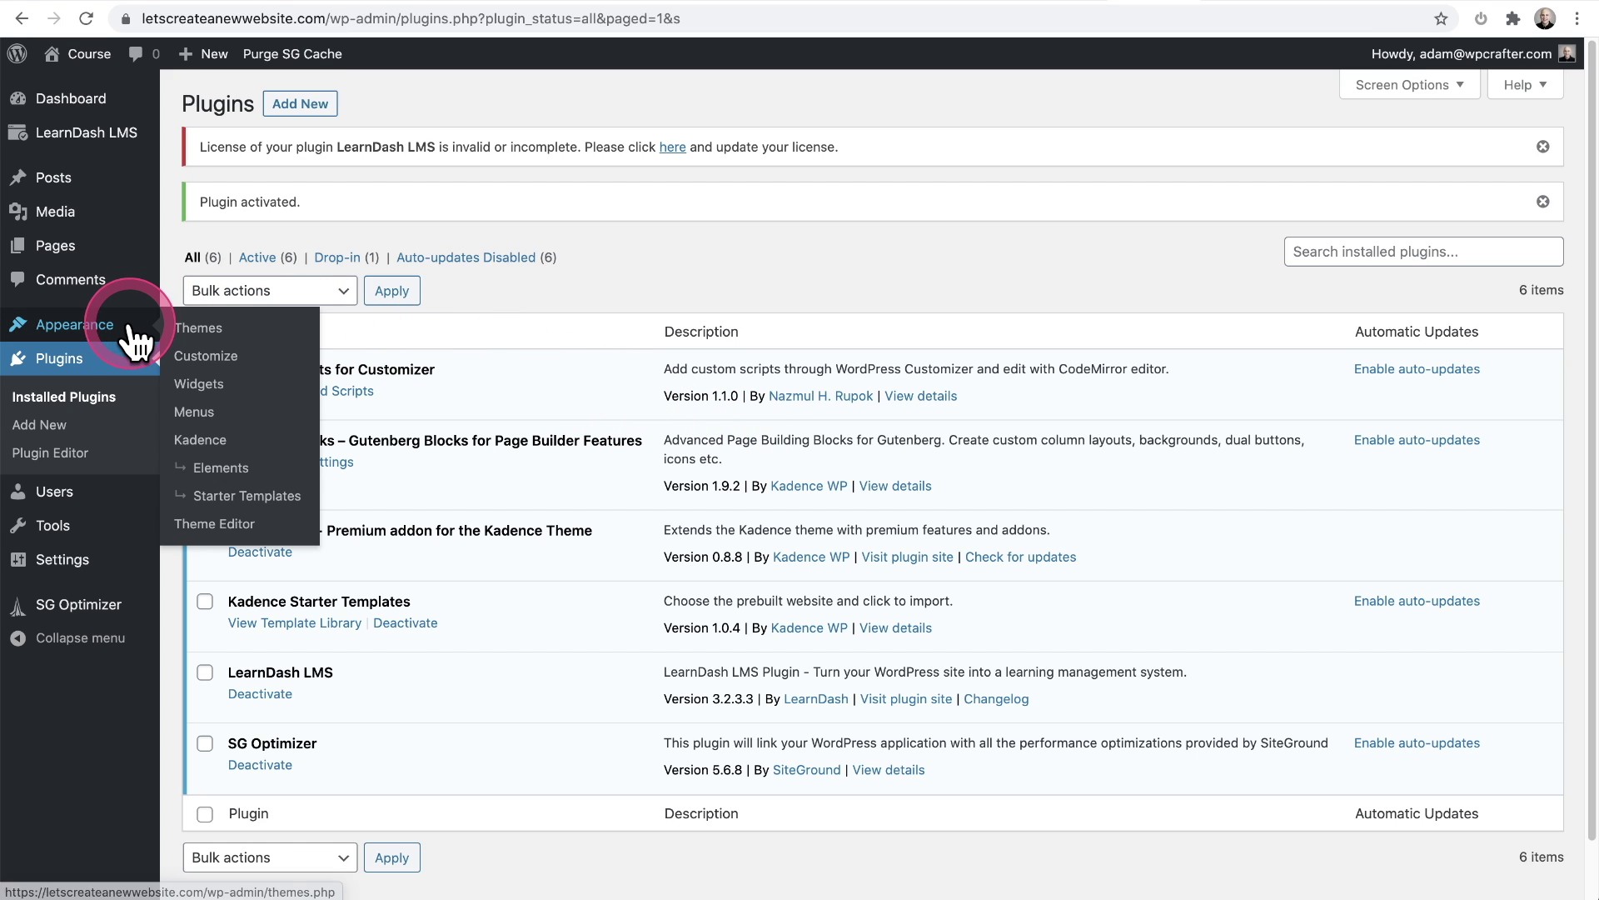
click(225, 355)
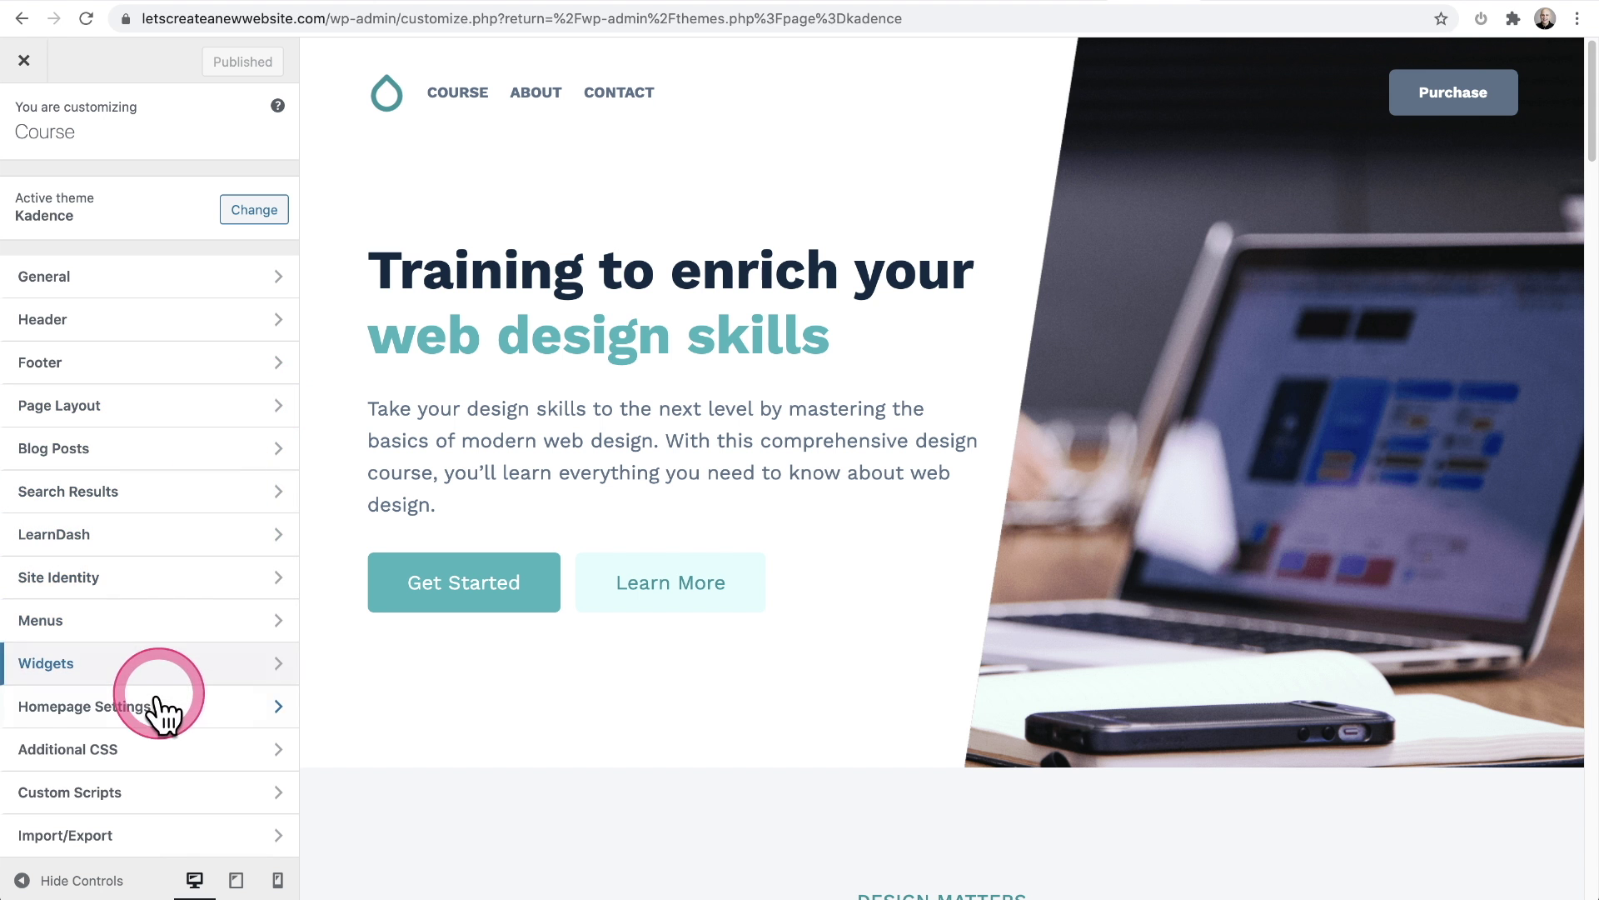
click(93, 792)
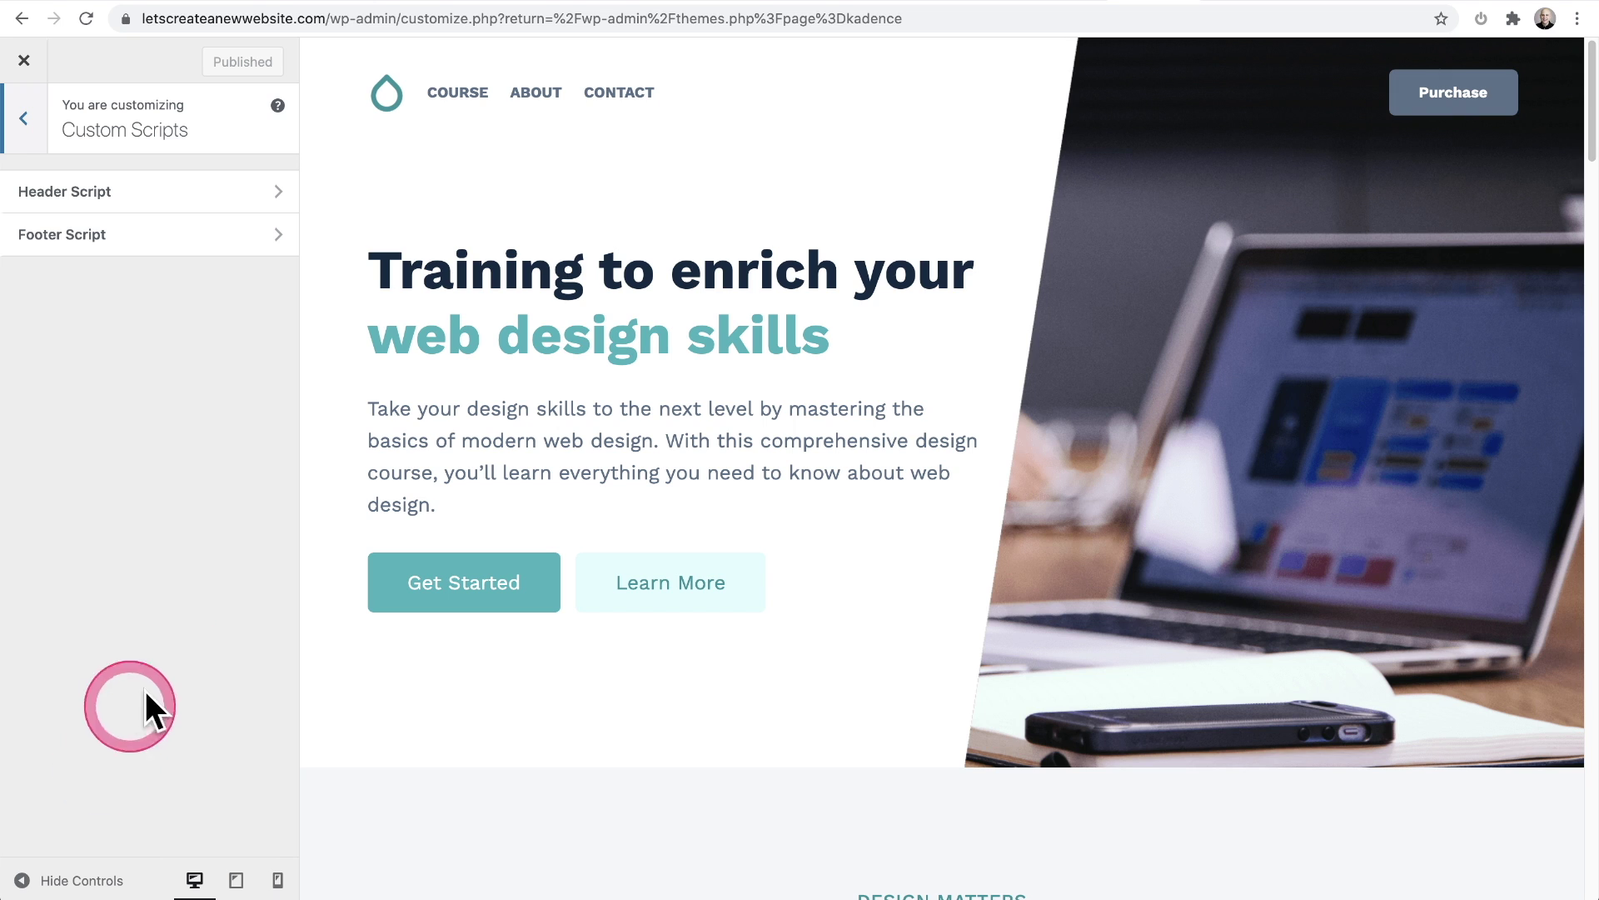
click(125, 200)
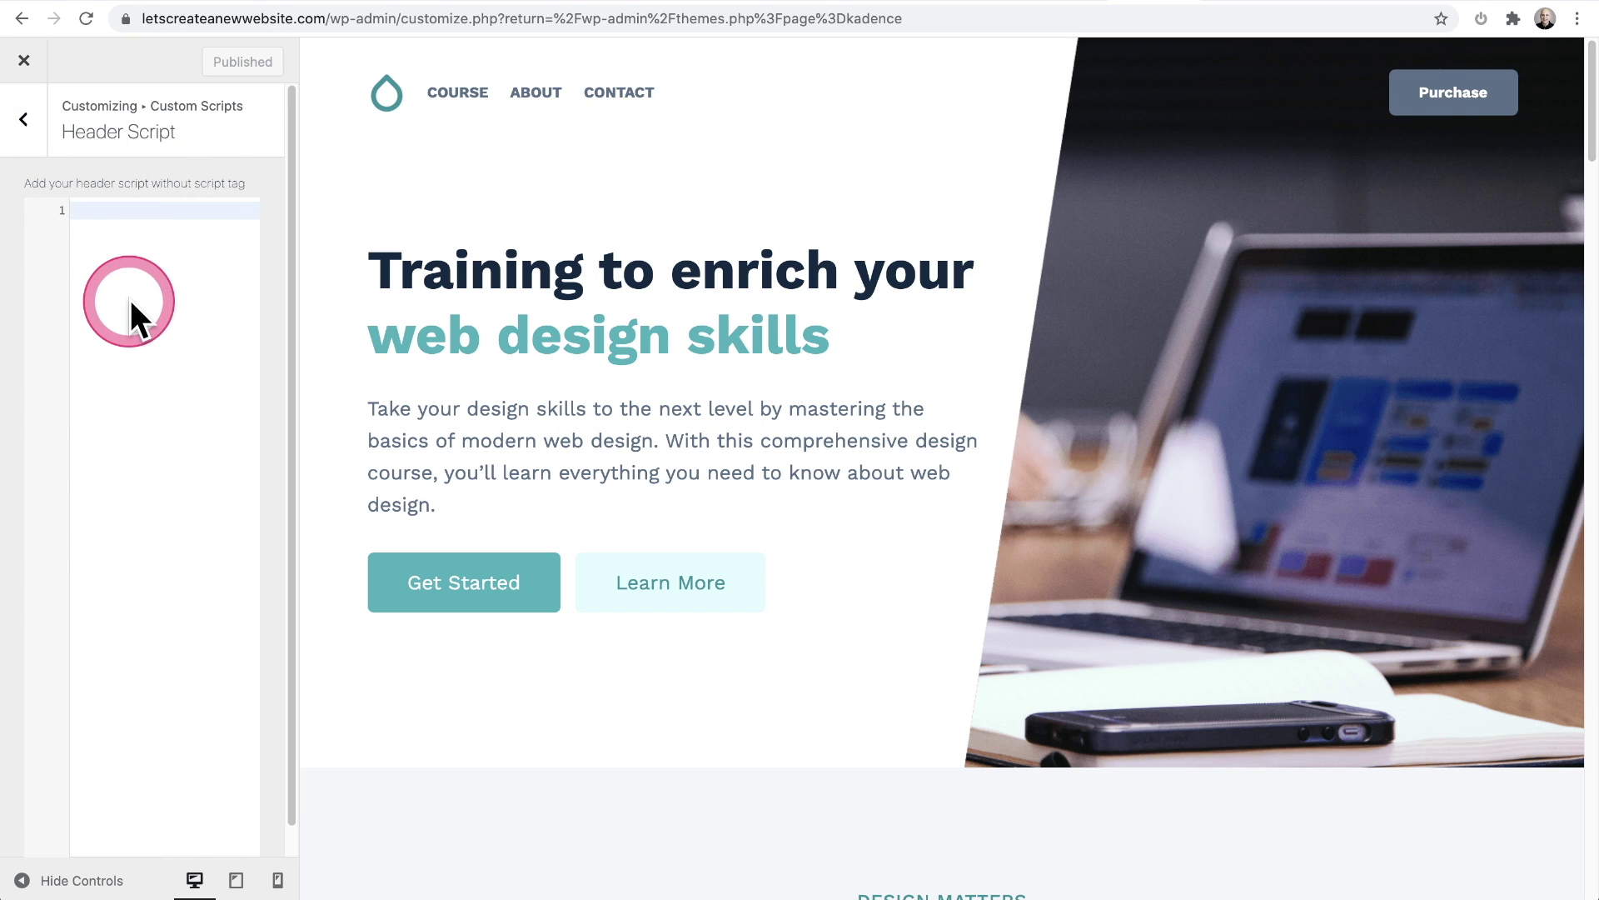
text(<!-- Global site tag (gtag.js) - Google Analytics --> <script async src="https://www.googletagmanager.com/gtag/js?id=G-SDED5BNGS2"></script> <script>   window.dataLayer = window.dataLayer || [];   function gtag(){dataLayer.push(arguments);}   gtag('js', new Date());    gtag('config', 'G-SDED5BNGS2'); </script>)
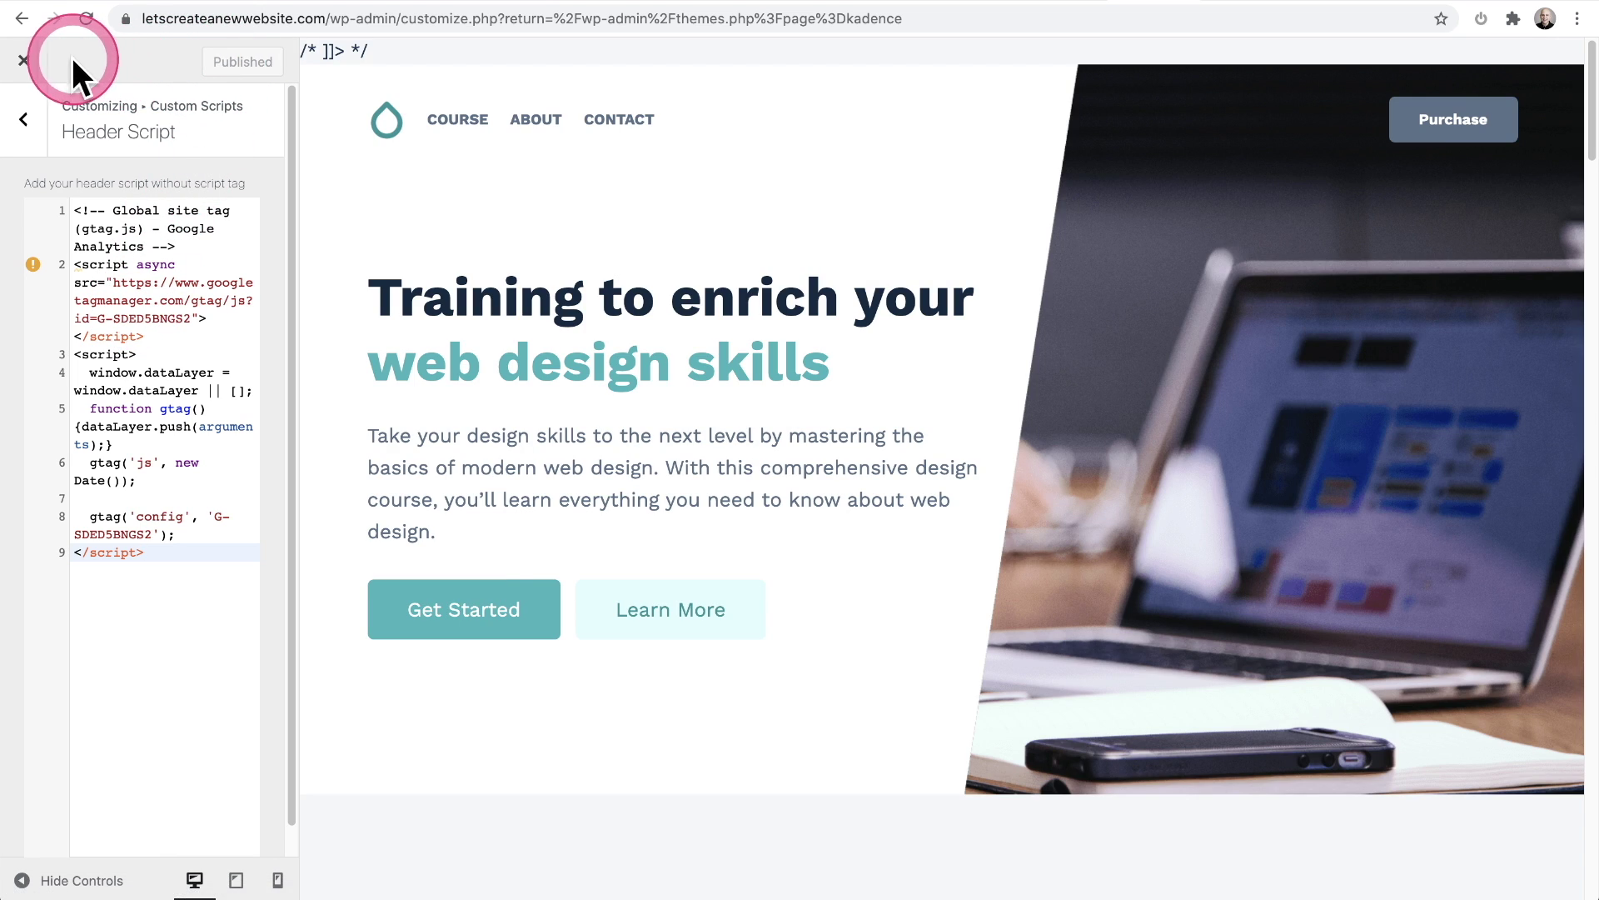
click(25, 67)
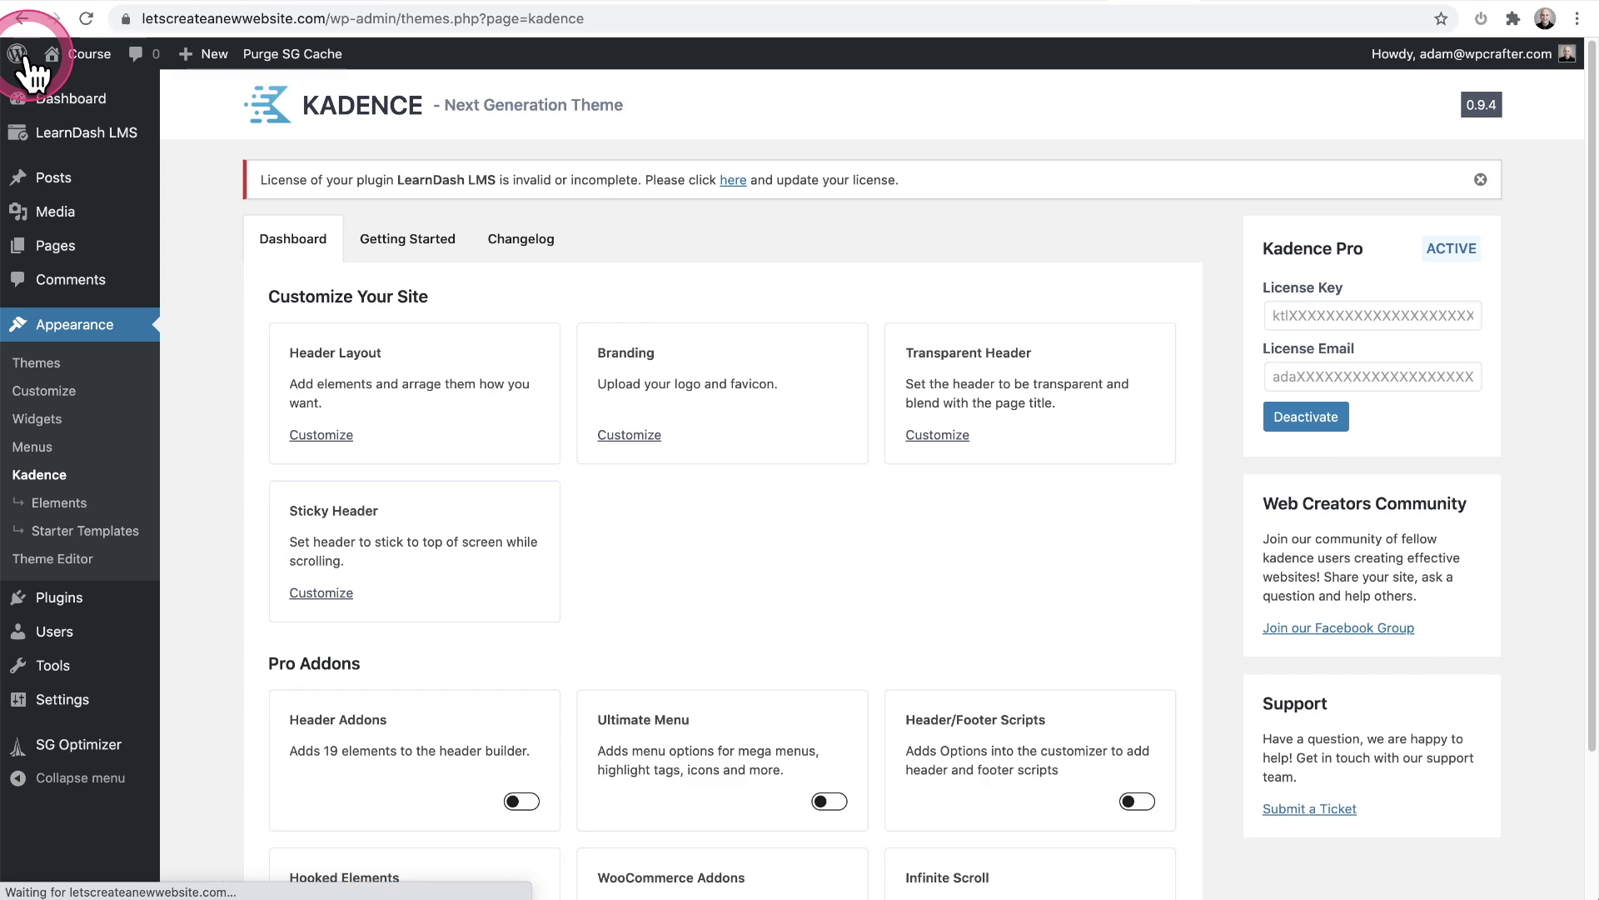